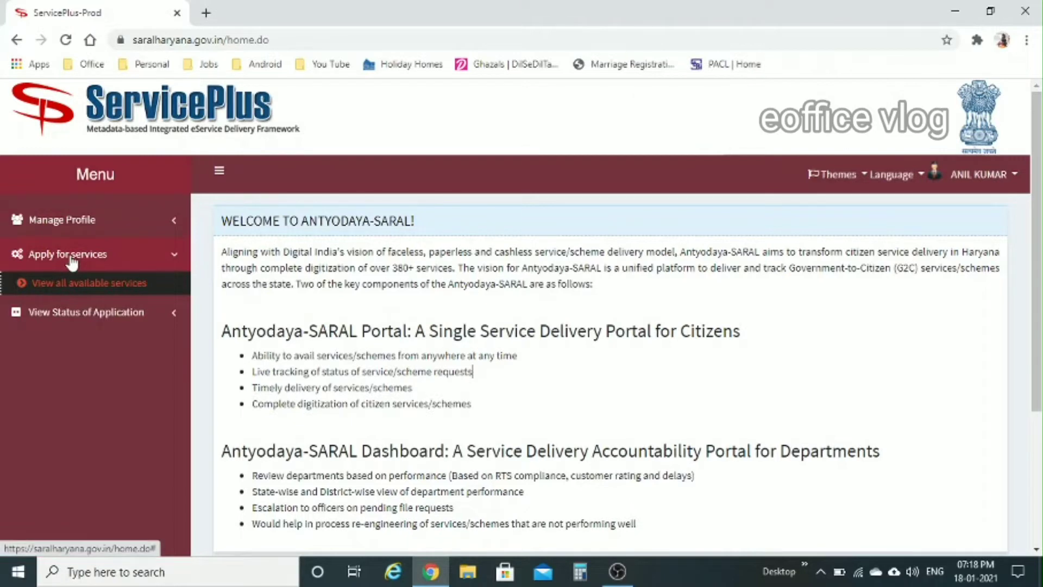
List all available services, search them for "sas exa", and open the SAS Exam Part-I service.
left_click(90, 287)
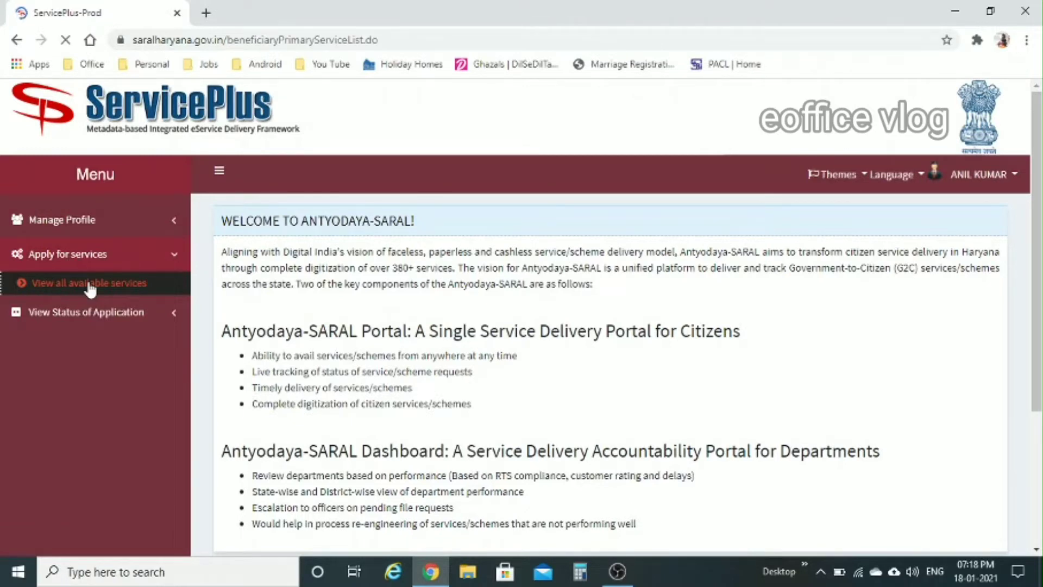
left_click(926, 316)
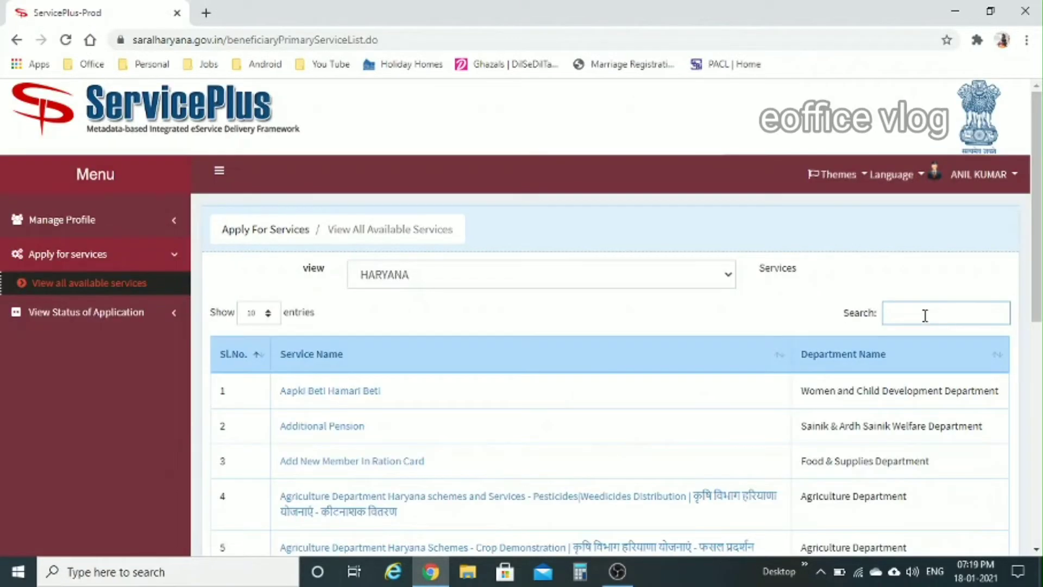
type("sas ")
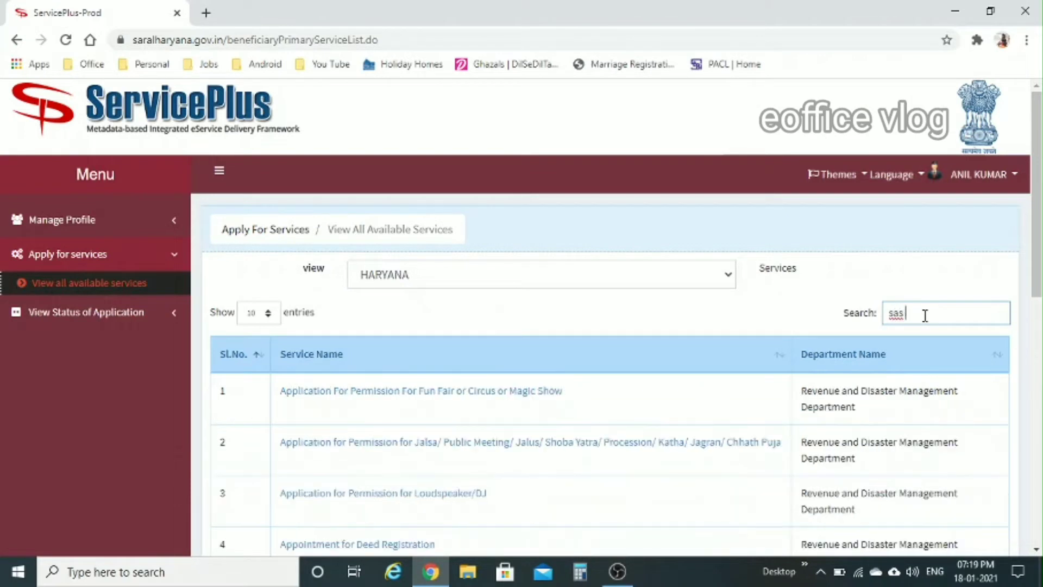
type("exa")
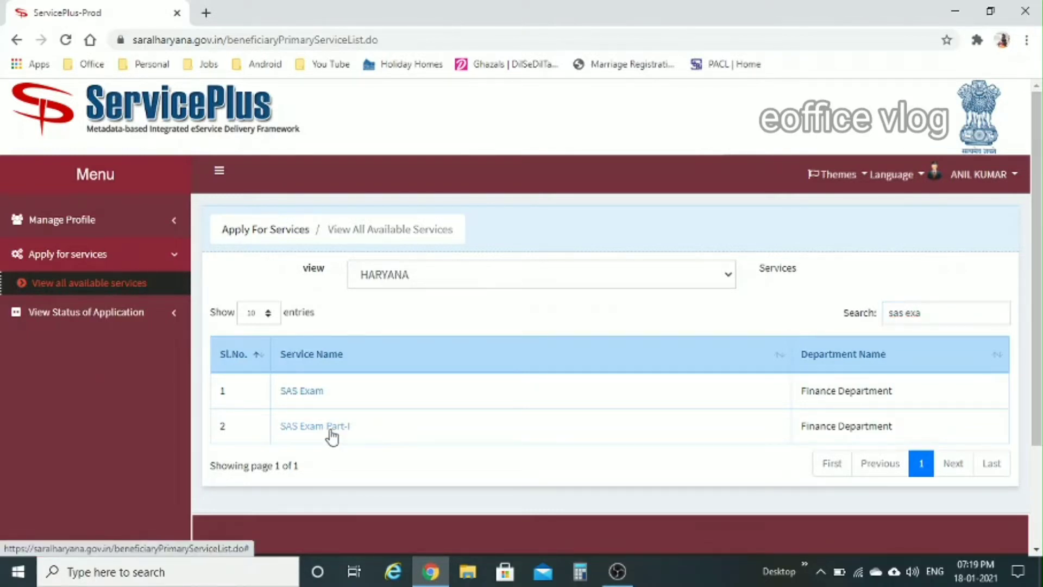
left_click(330, 429)
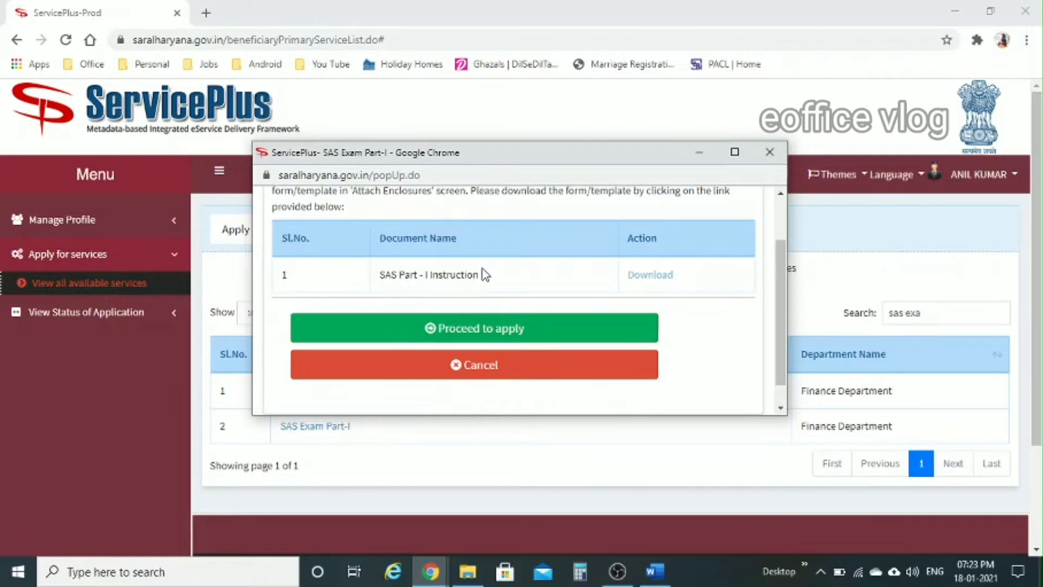
Switch to Word, check the exam part and year in the introduction of the SAS Part-I instruction document, and close it.
left_click(661, 571)
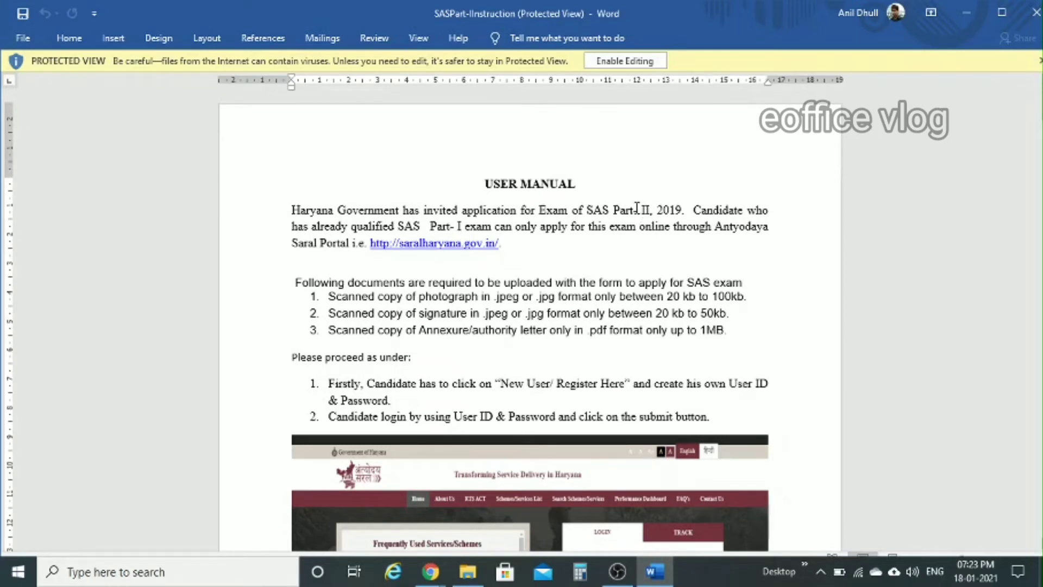
left_click_drag(635, 210, 693, 211)
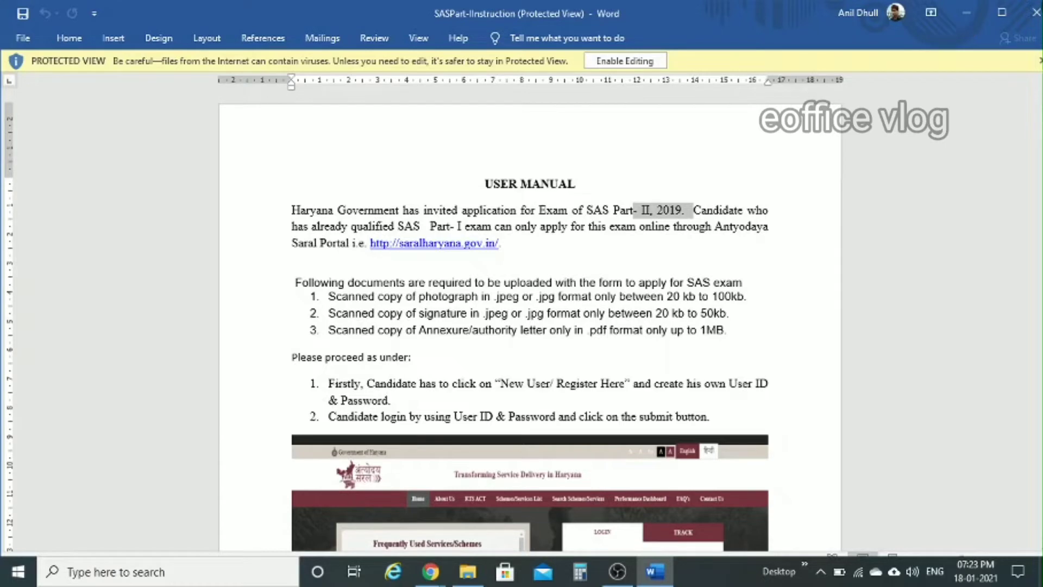
left_click(1036, 13)
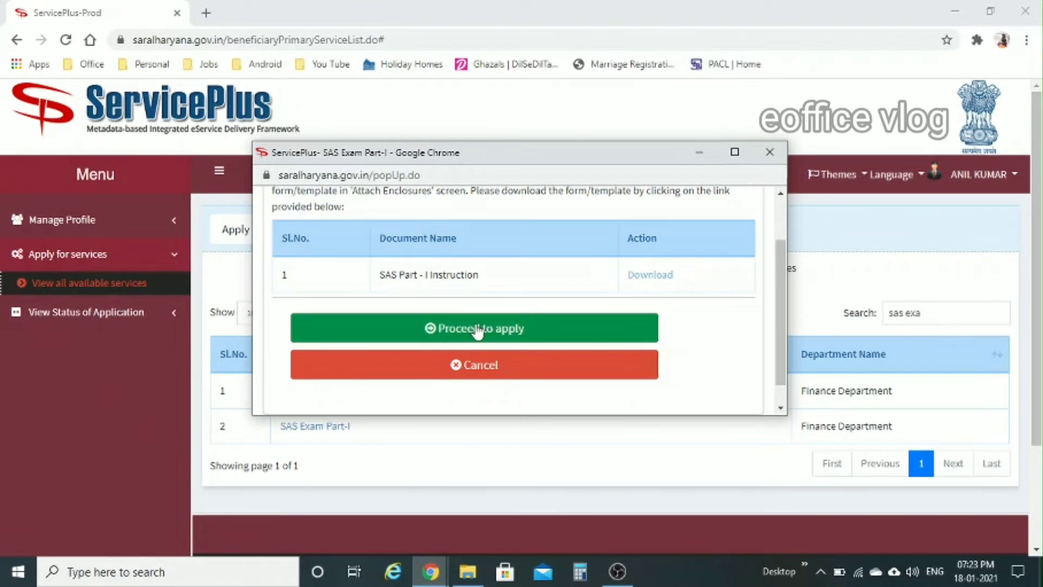
Proceed to the application and set candidate type Department Employee, 2014 regularization No, Vidhan Sabha/court service No, and graduate Yes.
left_click(477, 330)
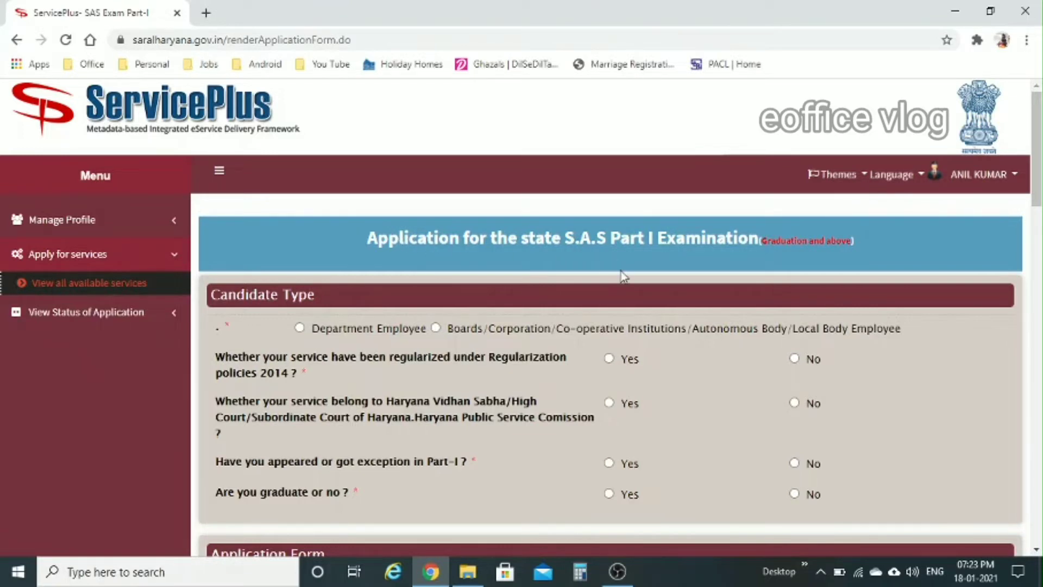
scroll(623, 275, "down", 2)
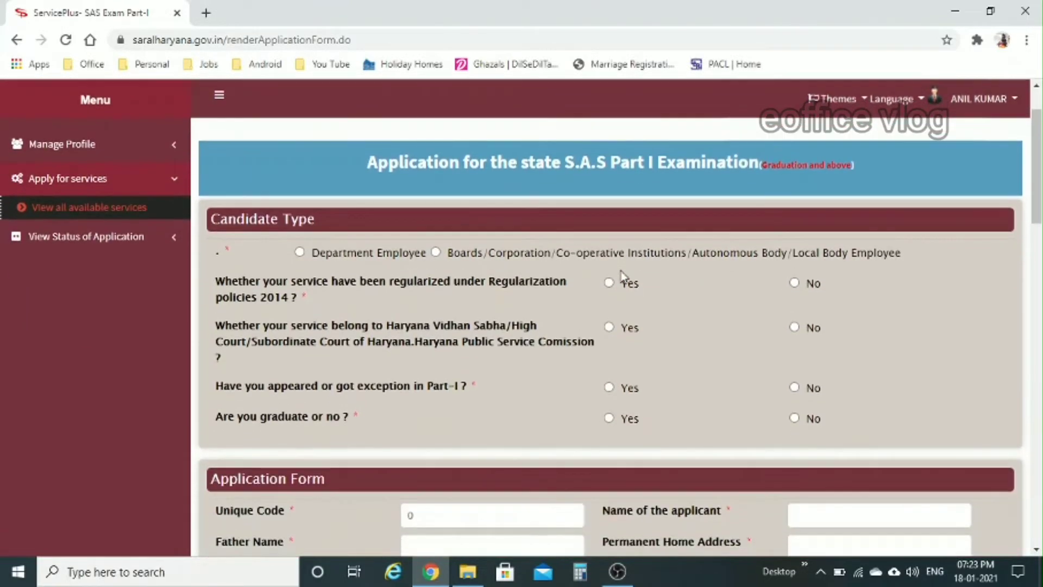
left_click(300, 253)
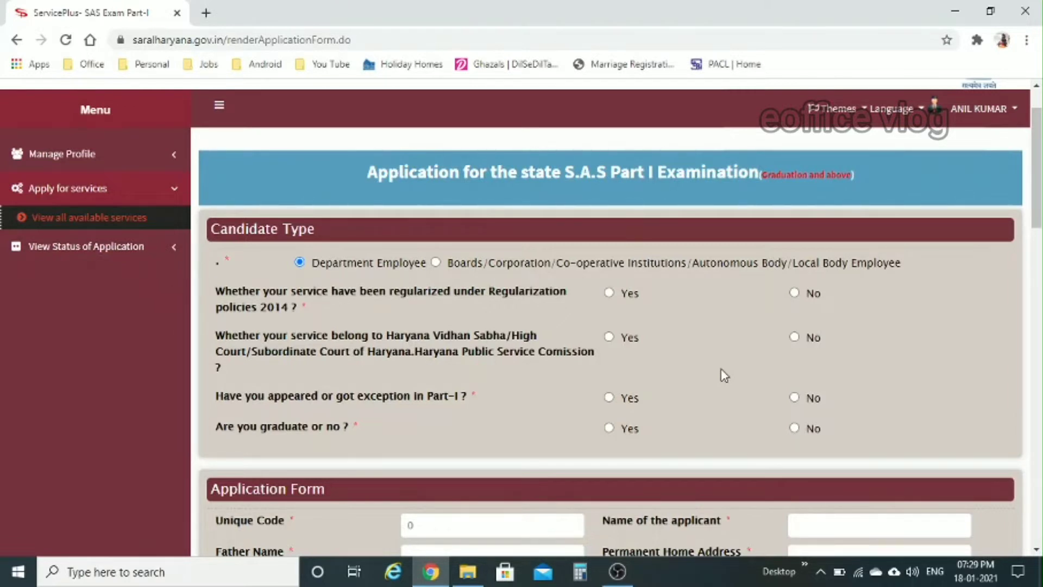
left_click(794, 293)
scroll(764, 377, "down", 1)
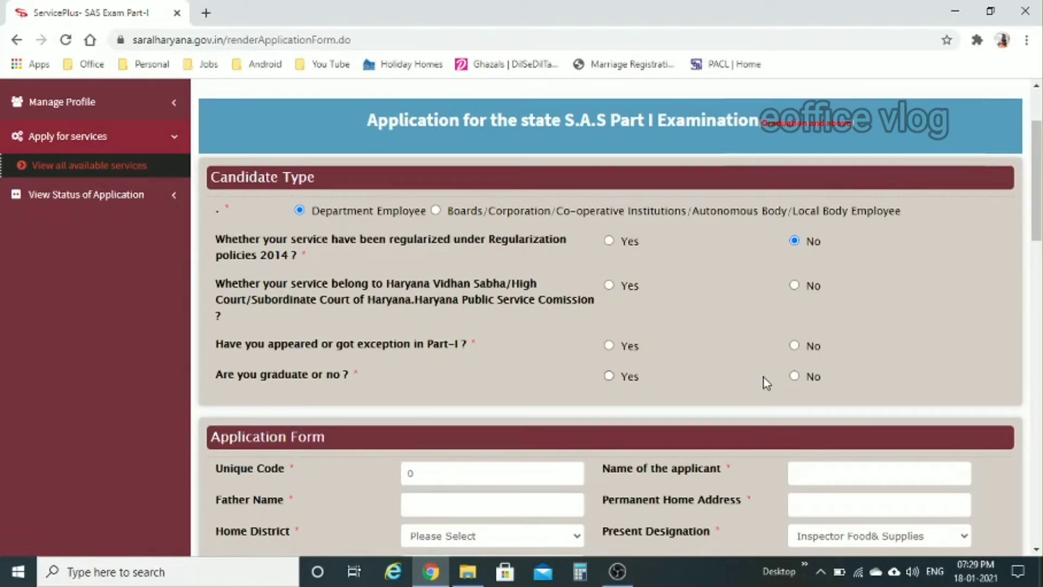
left_click(795, 285)
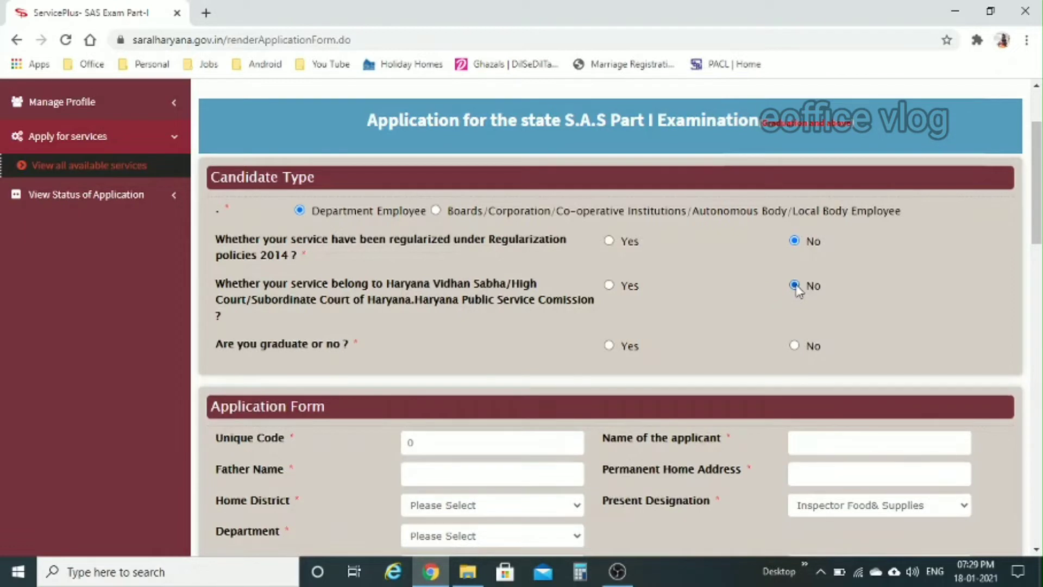
left_click(609, 346)
scroll(691, 299, "down", 1)
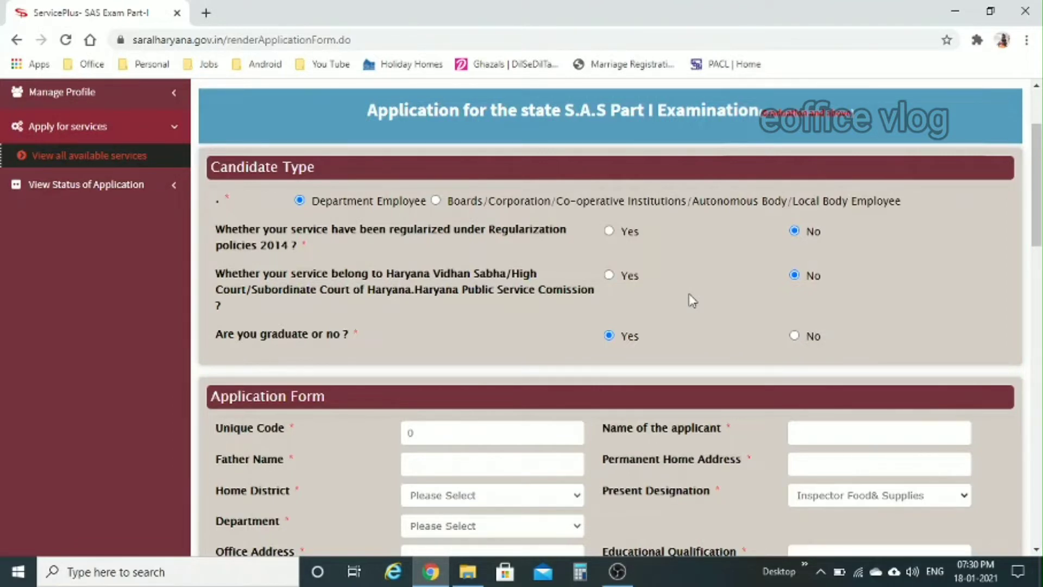
Enter the applicant's unique code in the application form and select Rohtak as the home district.
scroll(706, 359, "down", 4)
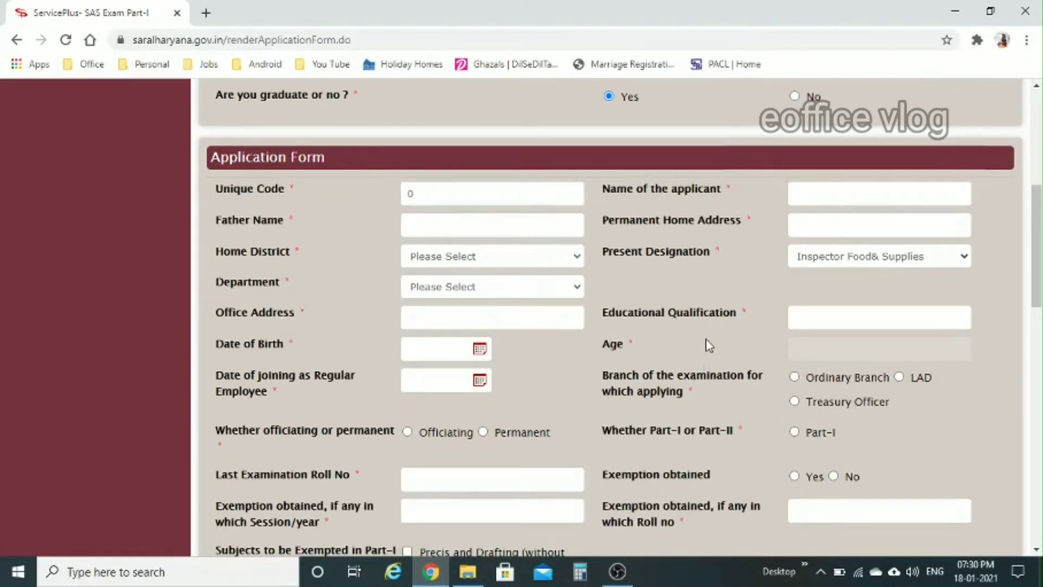
left_click(502, 189)
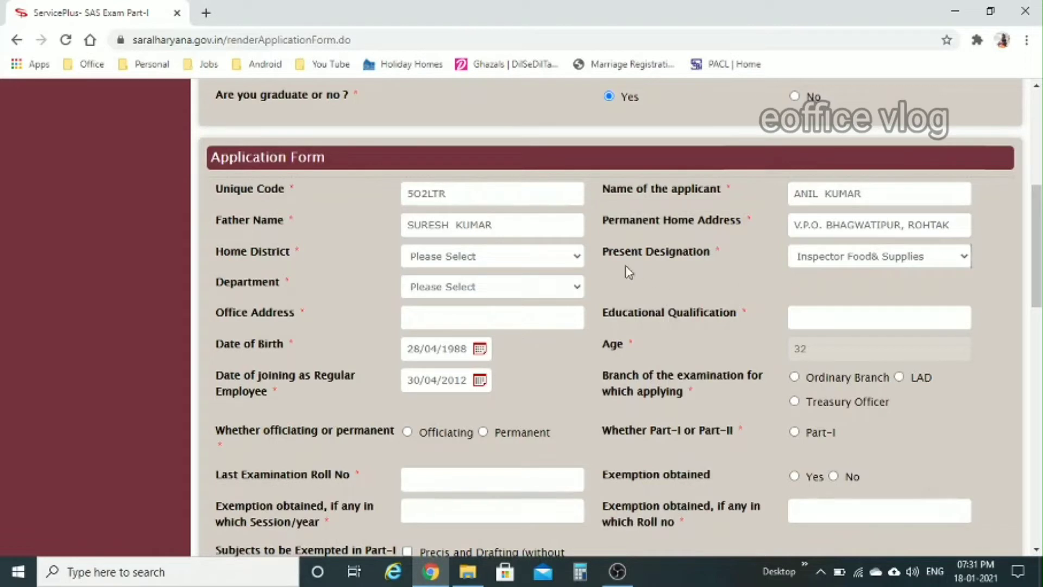
left_click(577, 262)
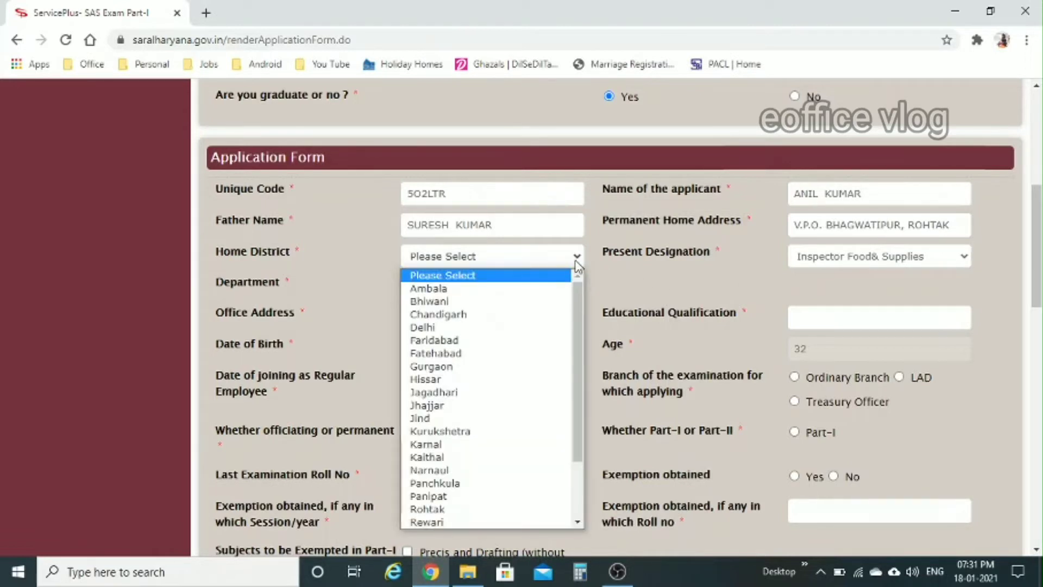
left_click(427, 509)
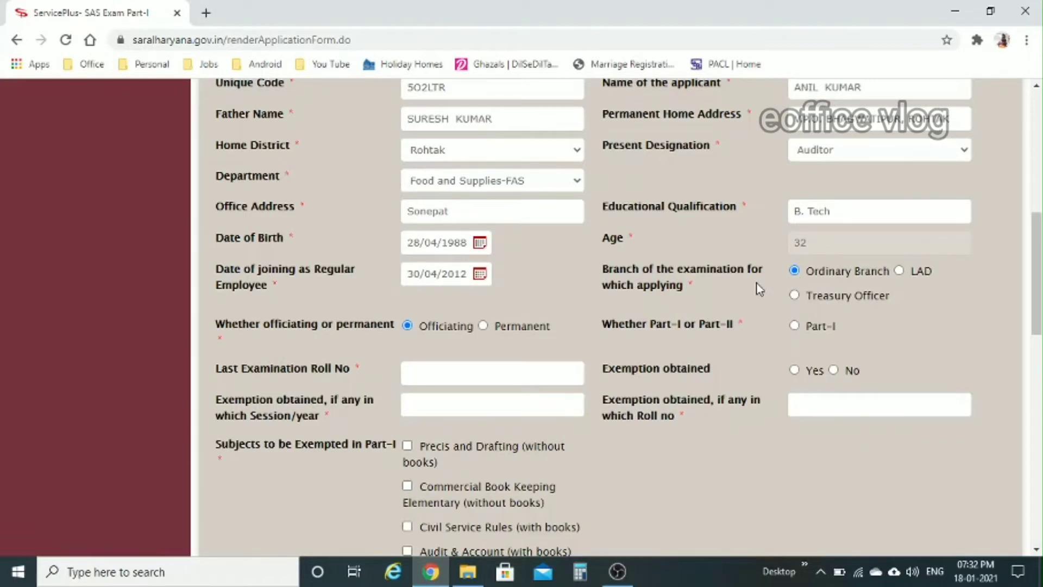
Select Part-I as the exam part, enter NA as the last examination roll number, and set Exemption obtained to No.
scroll(663, 335, "down", 1)
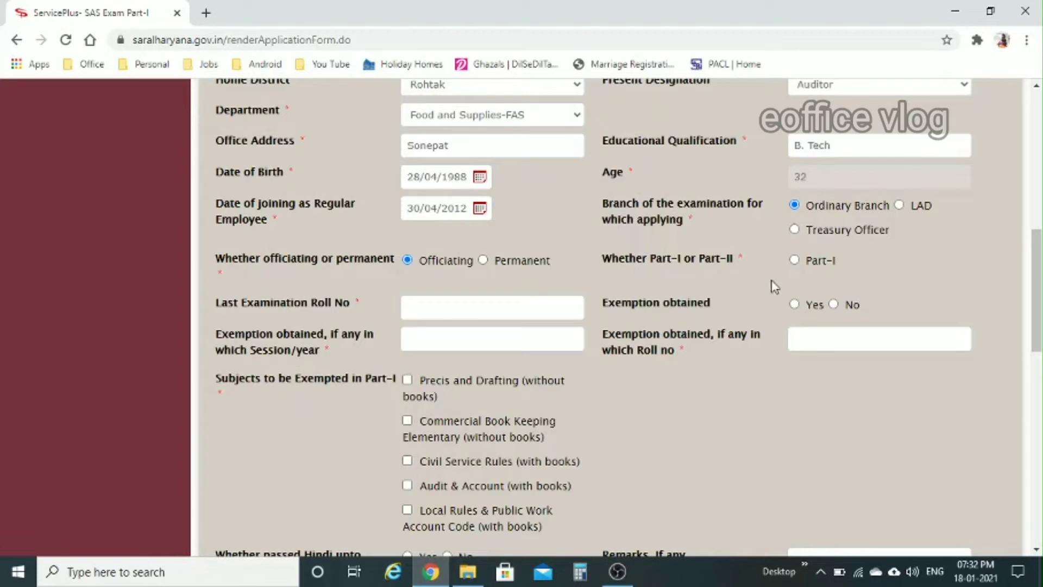
left_click(795, 261)
left_click(469, 305)
scroll(468, 303, "down", 1)
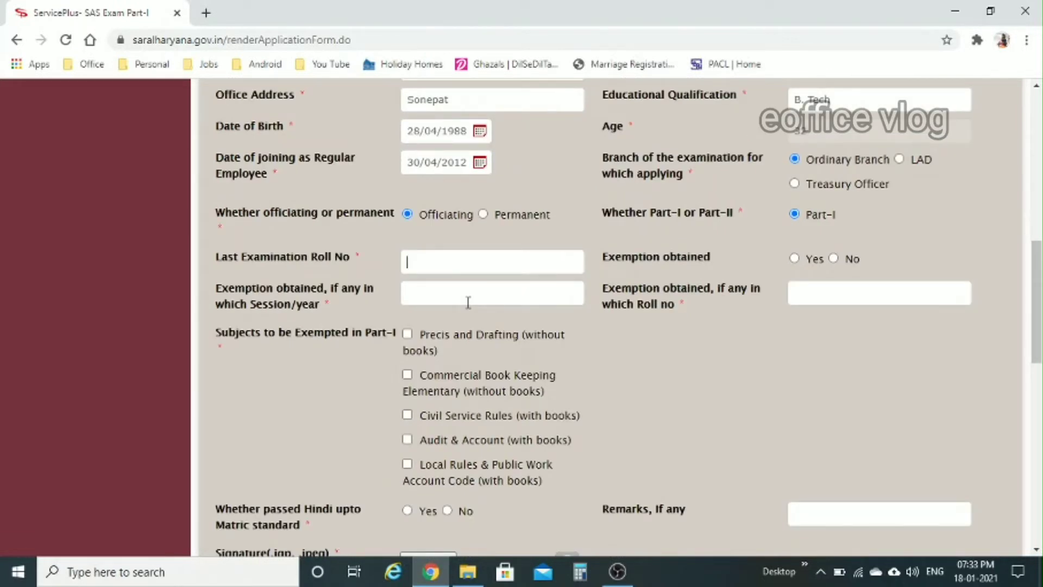
type("NA")
left_click(834, 259)
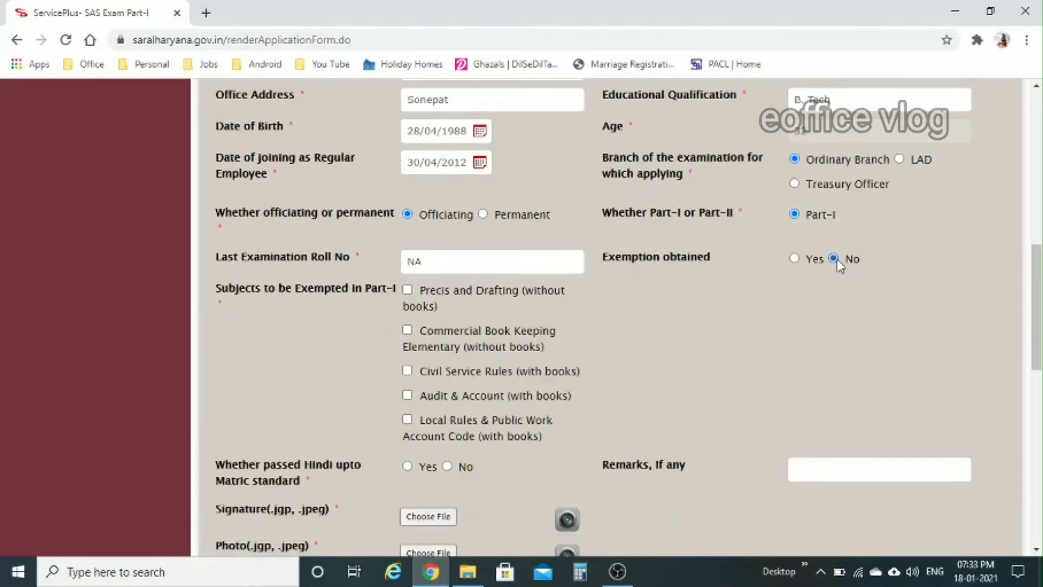
left_click(795, 259)
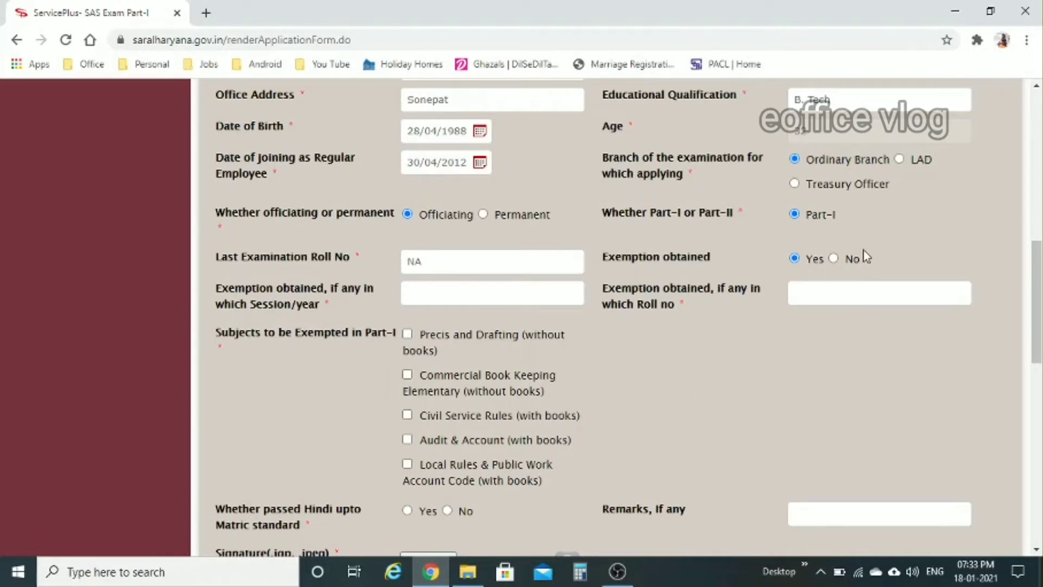
left_click(835, 260)
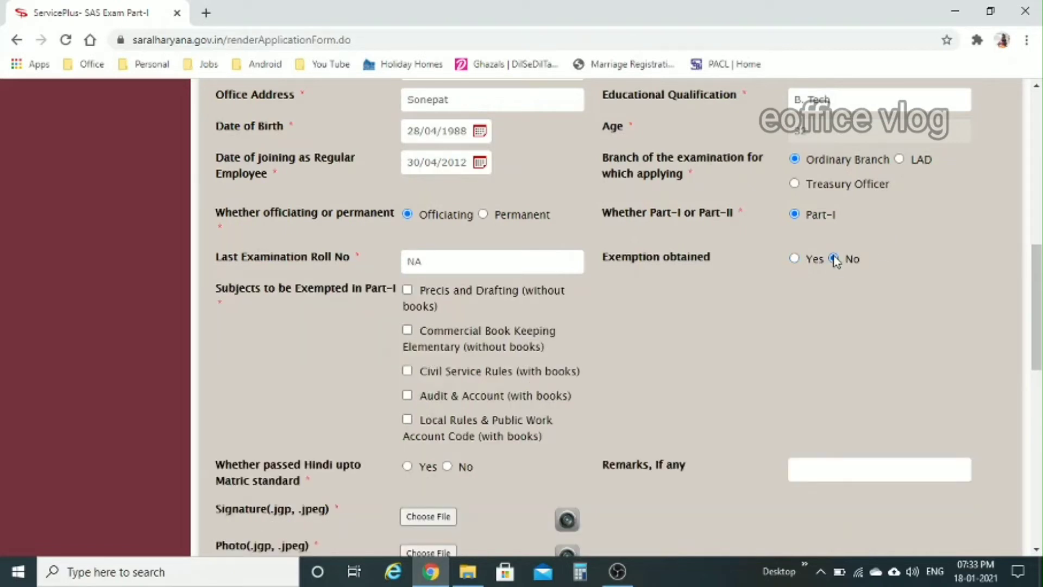
Answer Yes to having passed Hindi up to Matric standard and open the file selection for the signature.
scroll(377, 351, "down", 2)
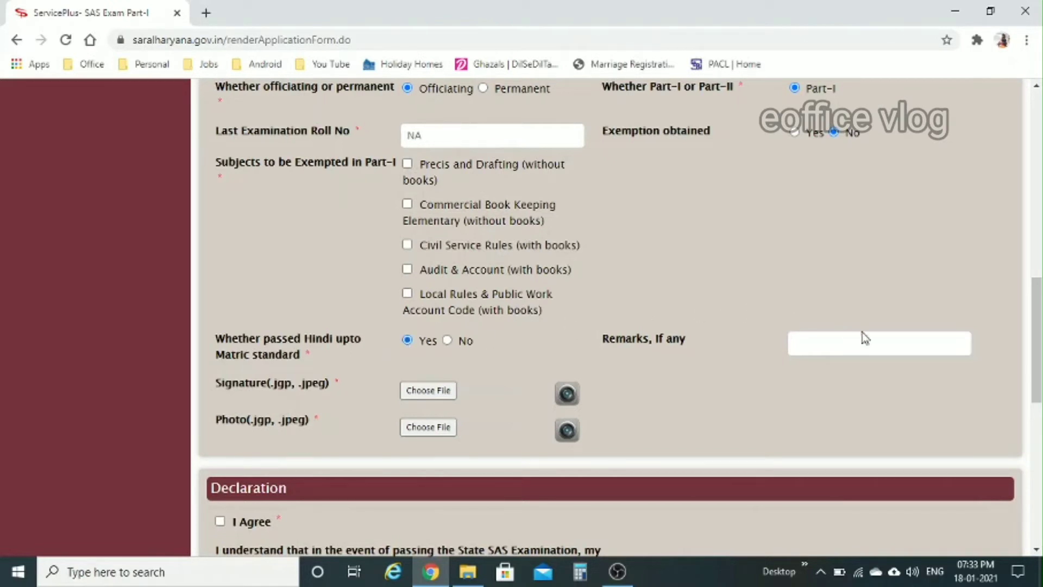
scroll(750, 433, "down", 1)
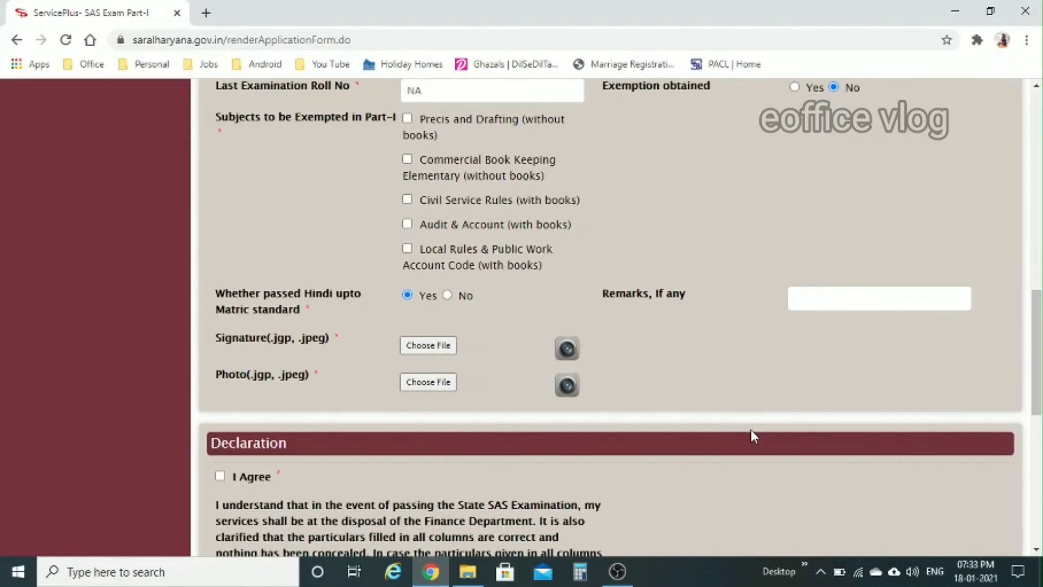
scroll(751, 433, "up", 1)
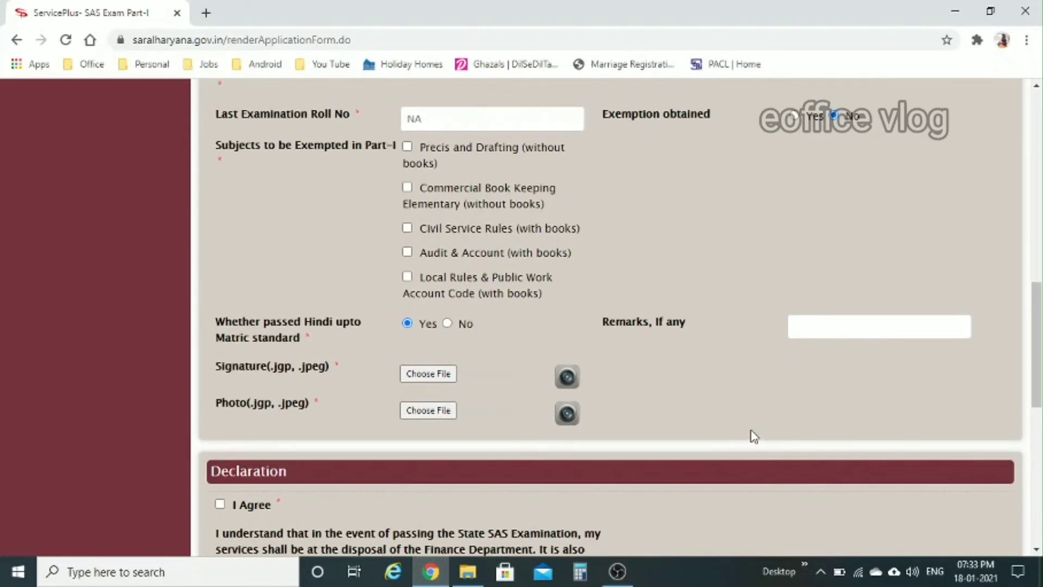
left_click(422, 374)
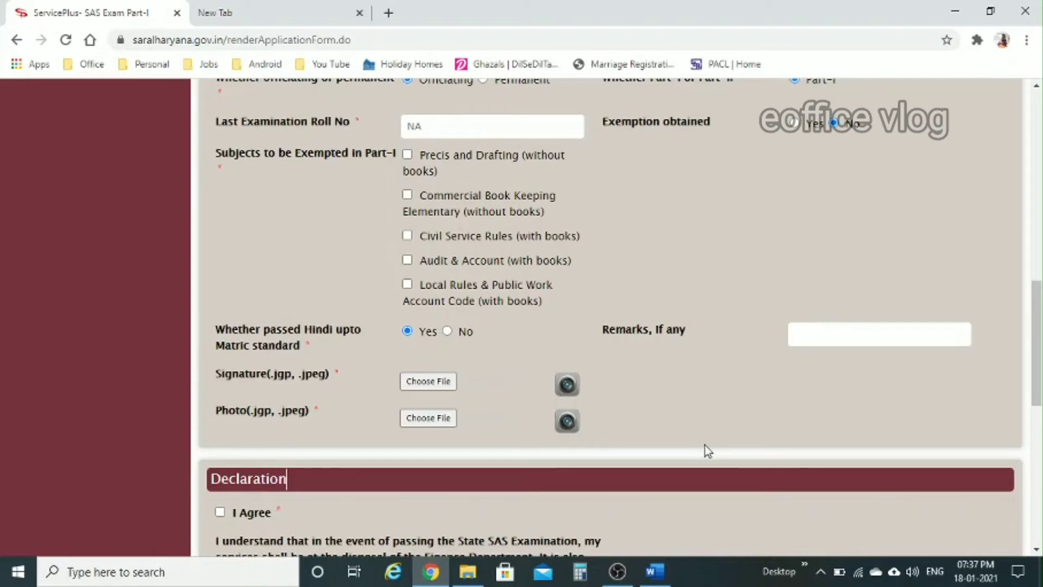
Search the web for "resize image" in the other browser tab and open the Online Image Resizer site resizeimage.net.
left_click(274, 7)
type("resi")
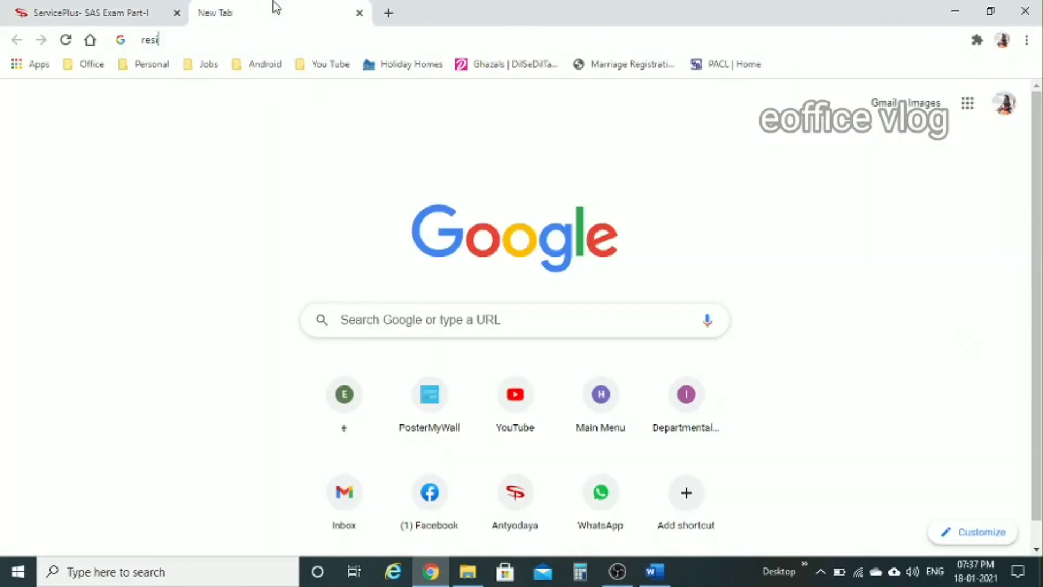
left_click(170, 98)
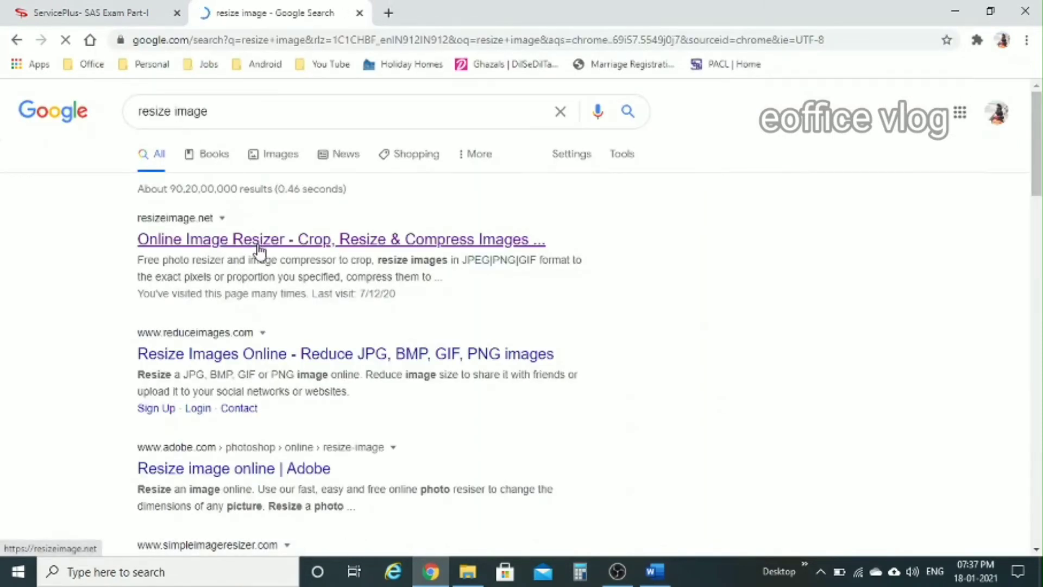
left_click(260, 246)
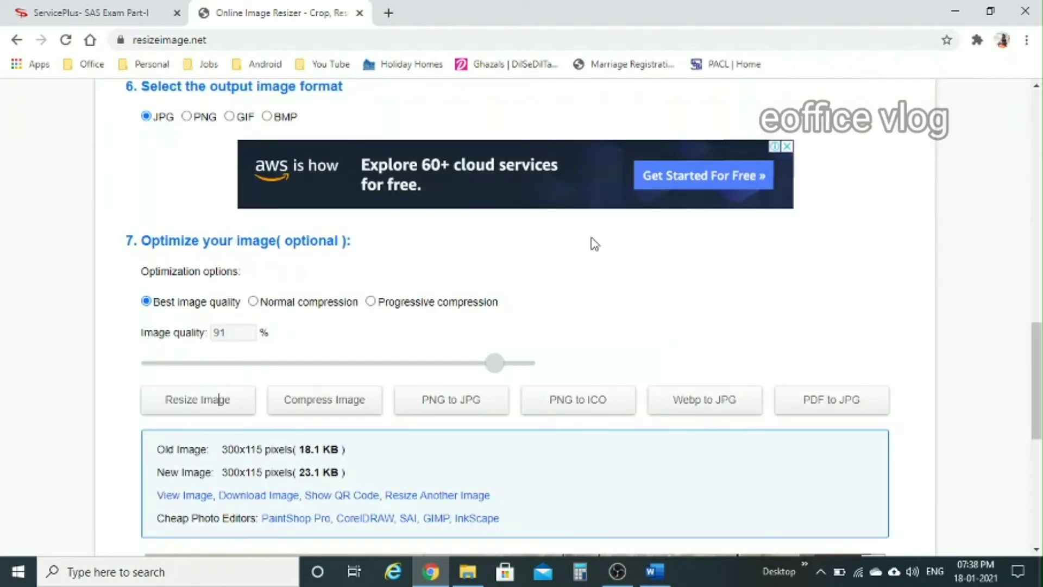
Download the resized signature image and open the options for the downloaded signature.jpg.
scroll(593, 243, "down", 2)
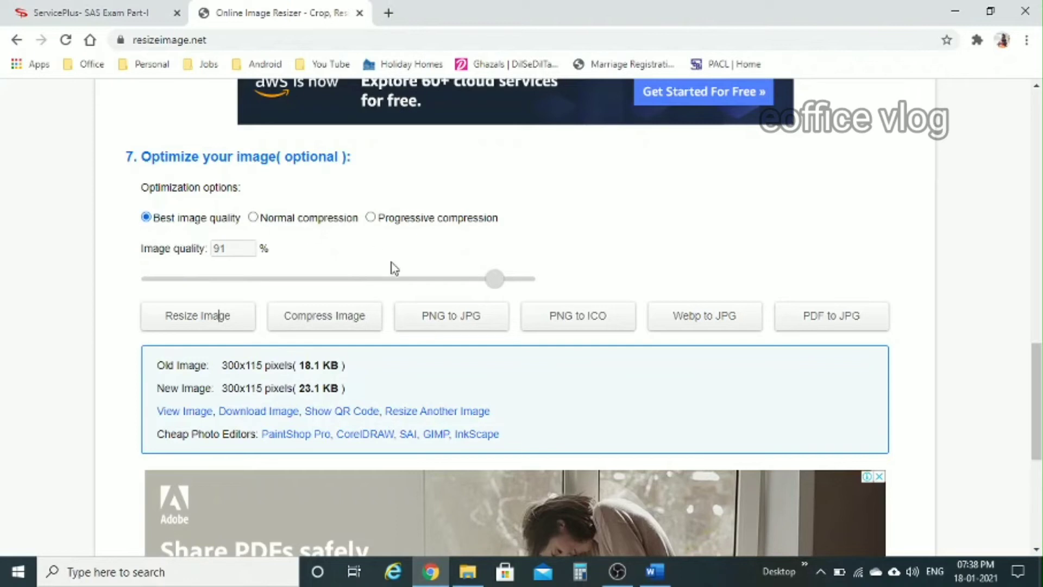
scroll(395, 267, "down", 2)
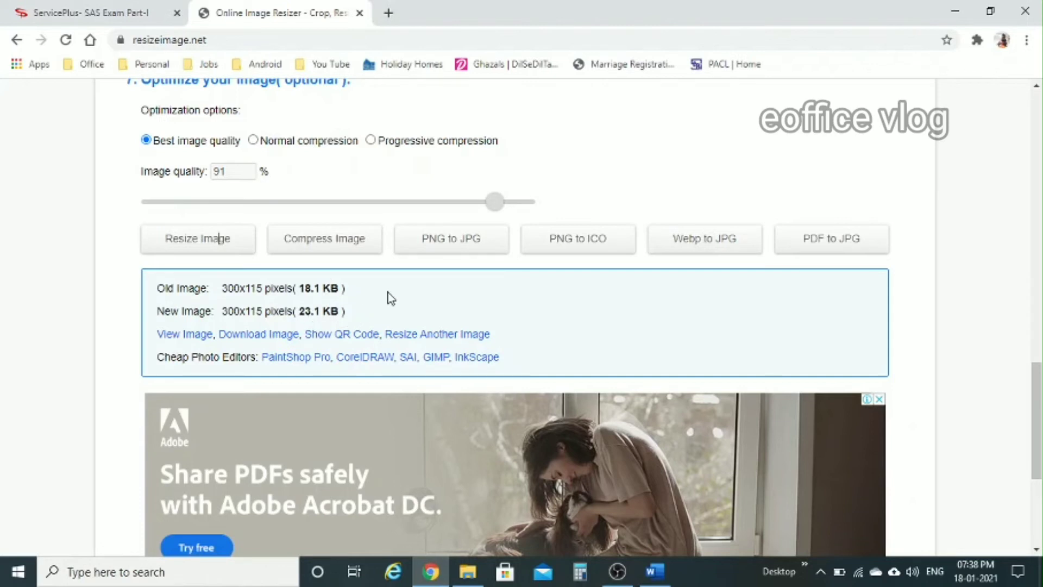
scroll(388, 298, "down", 1)
left_click(275, 298)
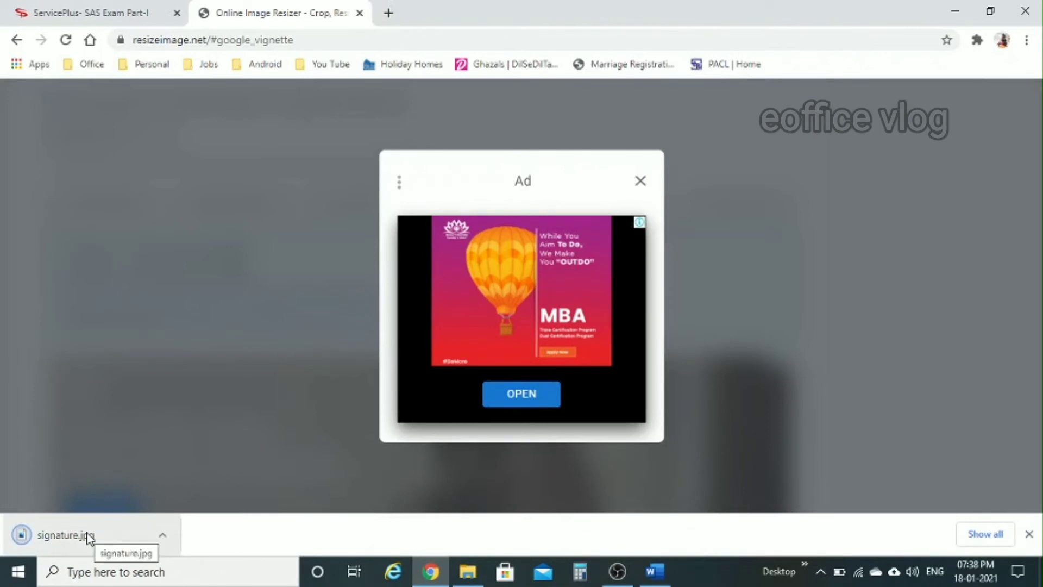
right_click(88, 537)
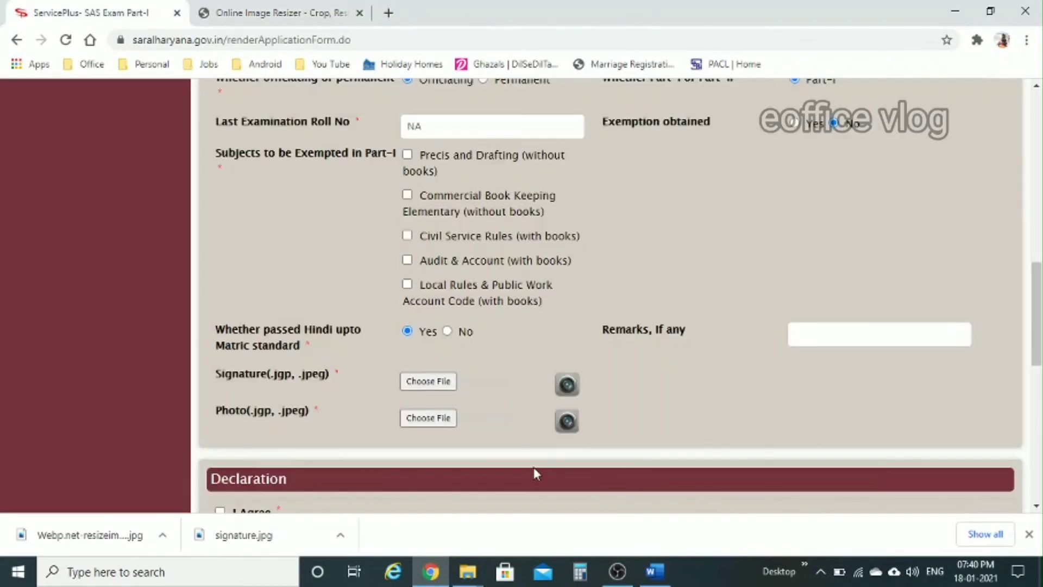
Upload the resized signature and the photo from the Downloads folder to their respective fields.
left_click(441, 385)
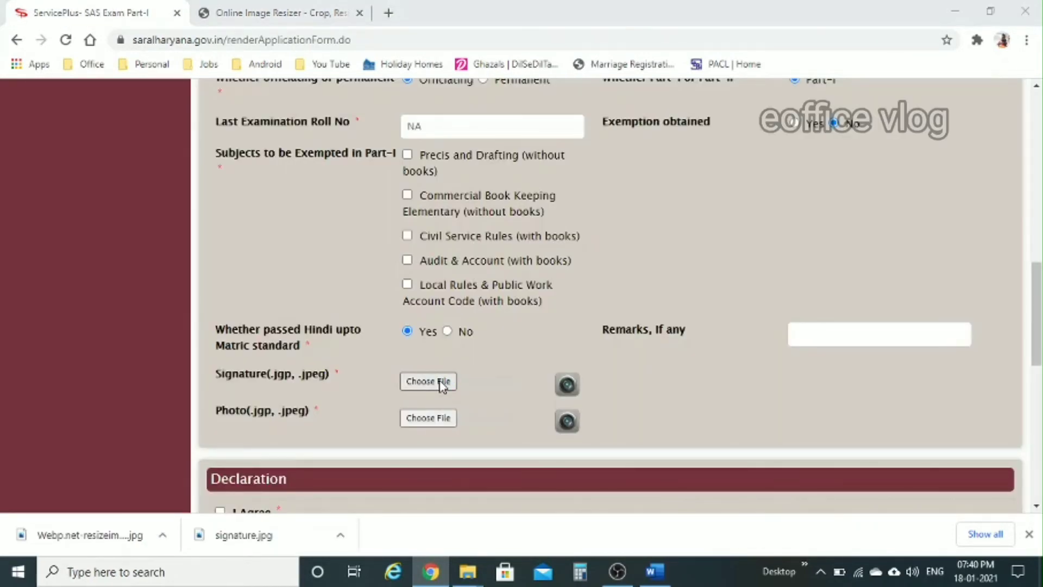
left_click(69, 167)
double_click(185, 150)
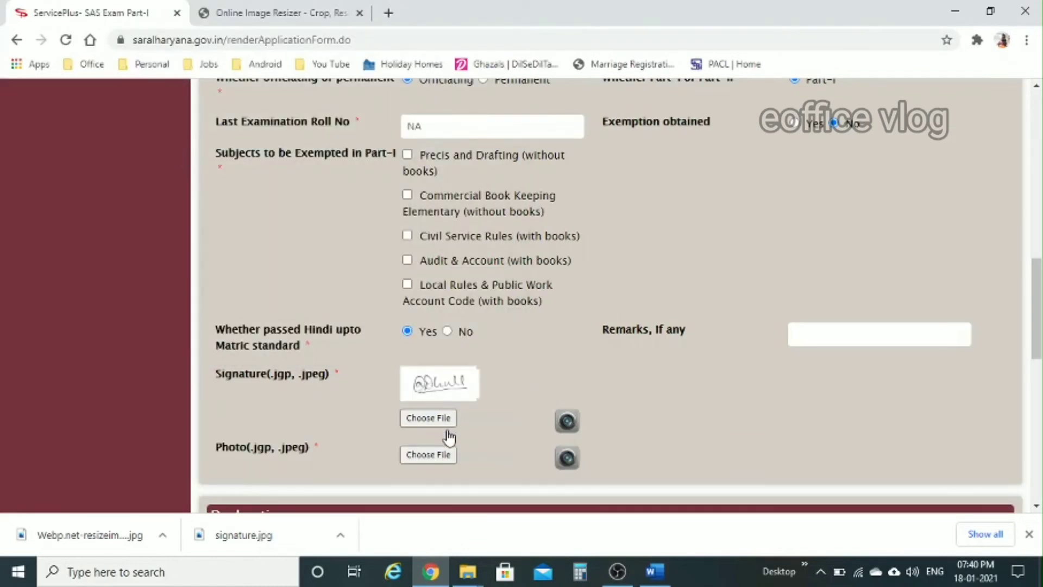
left_click(438, 455)
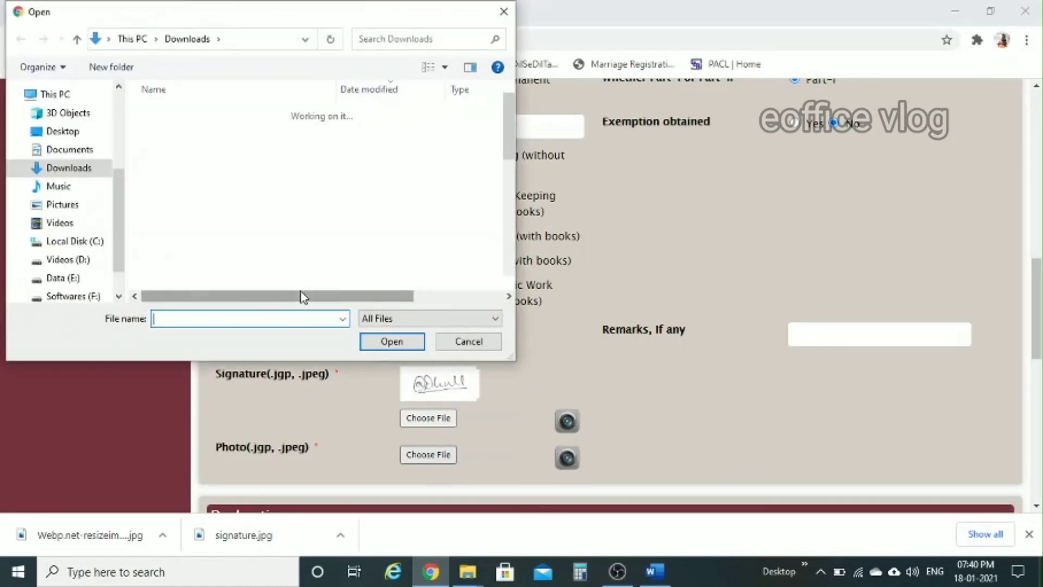
double_click(169, 133)
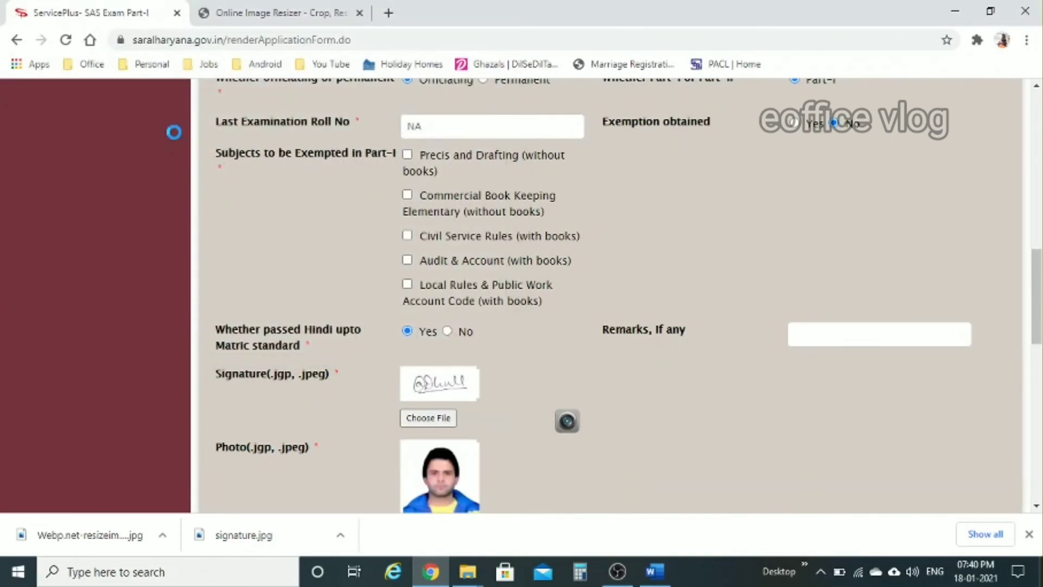
Accept the declaration by ticking I Agree.
scroll(739, 426, "down", 5)
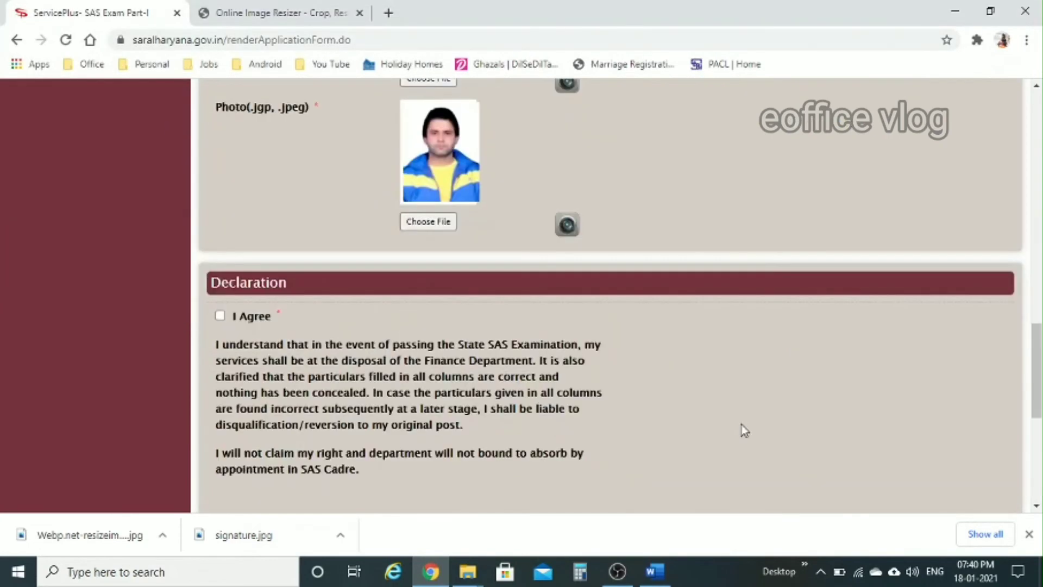
left_click(220, 315)
scroll(749, 394, "down", 5)
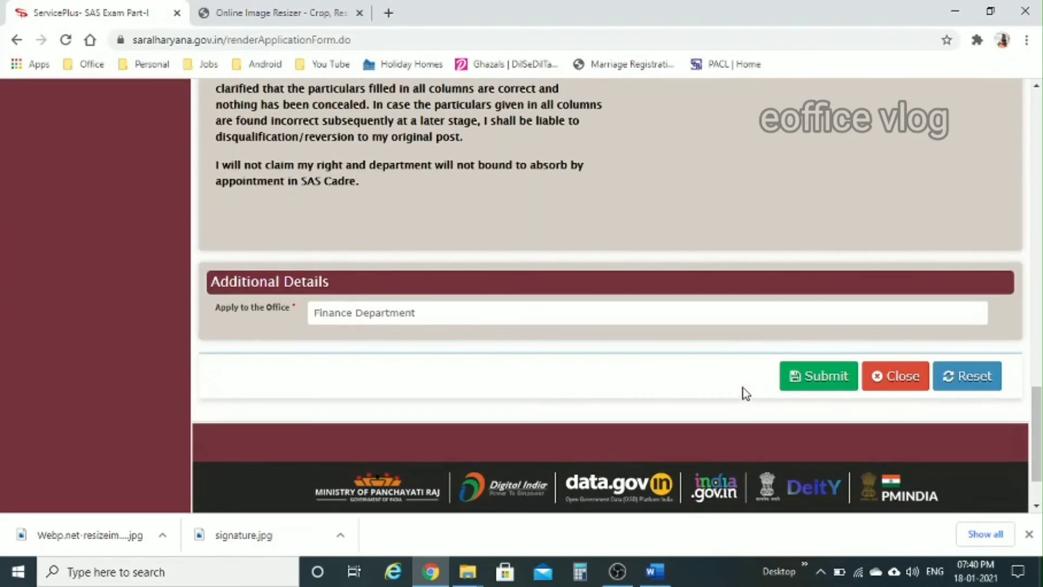
left_click(429, 322)
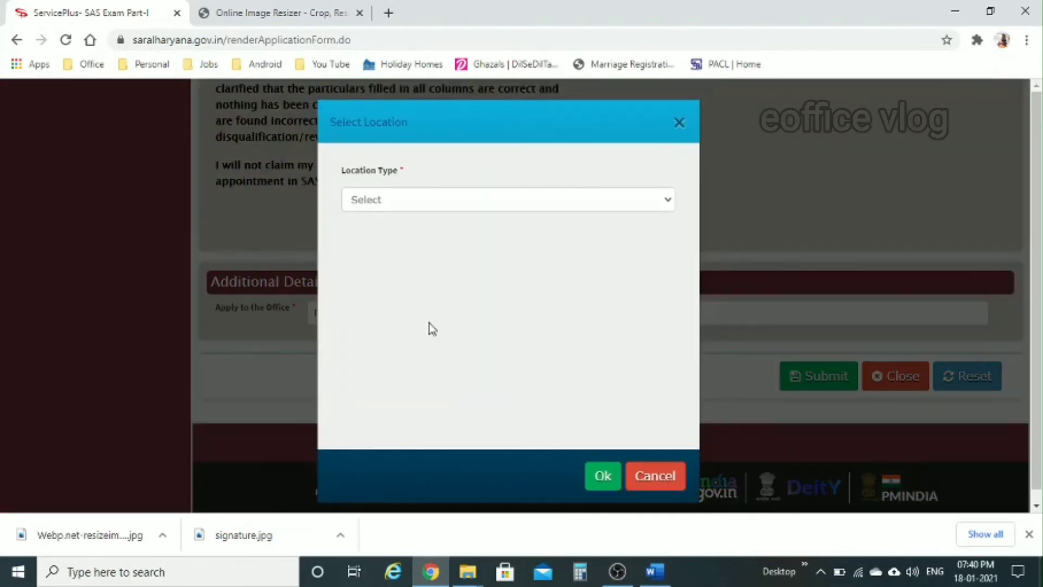
left_click(604, 206)
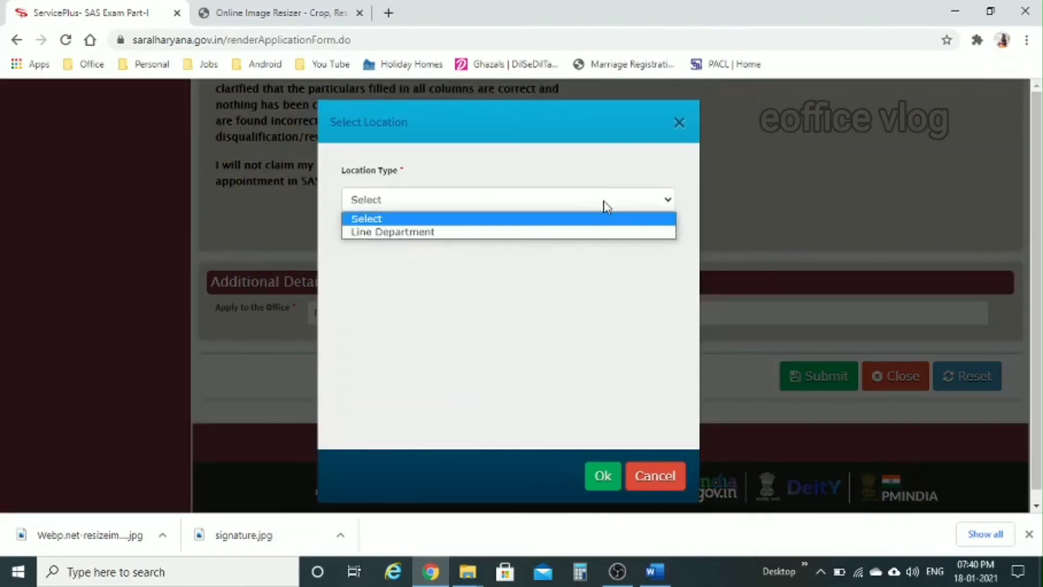
left_click(681, 130)
left_click(681, 126)
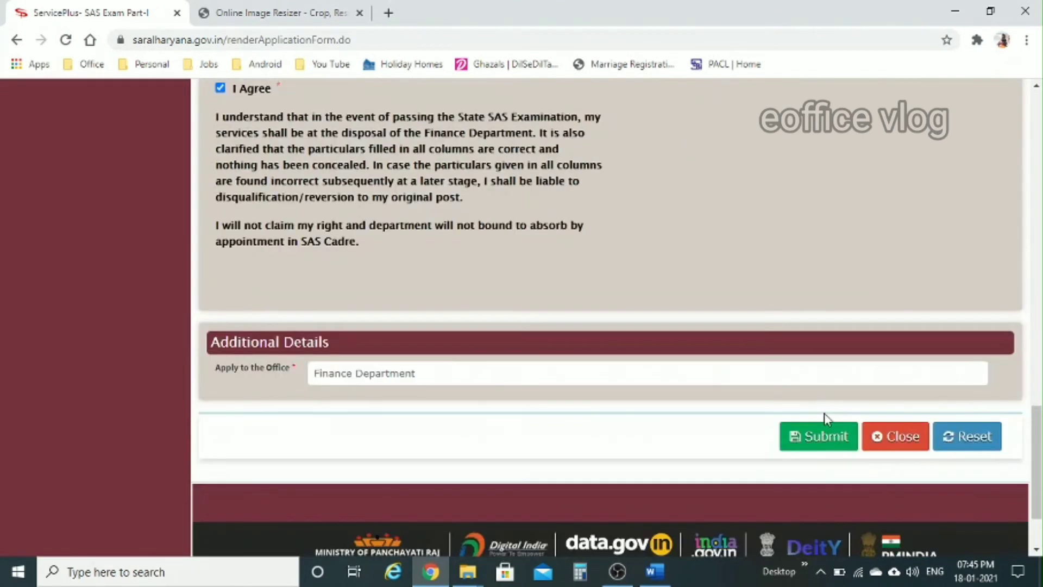
Try to submit the application and try ticking Precis and Drafting under Subjects to be Exempted in Part-I.
left_click(814, 436)
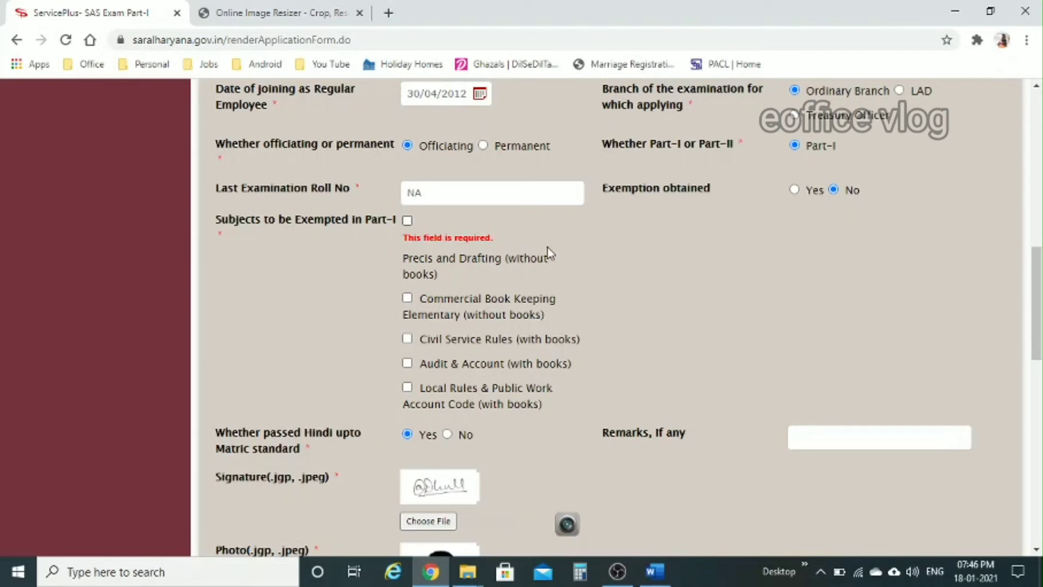
left_click(407, 221)
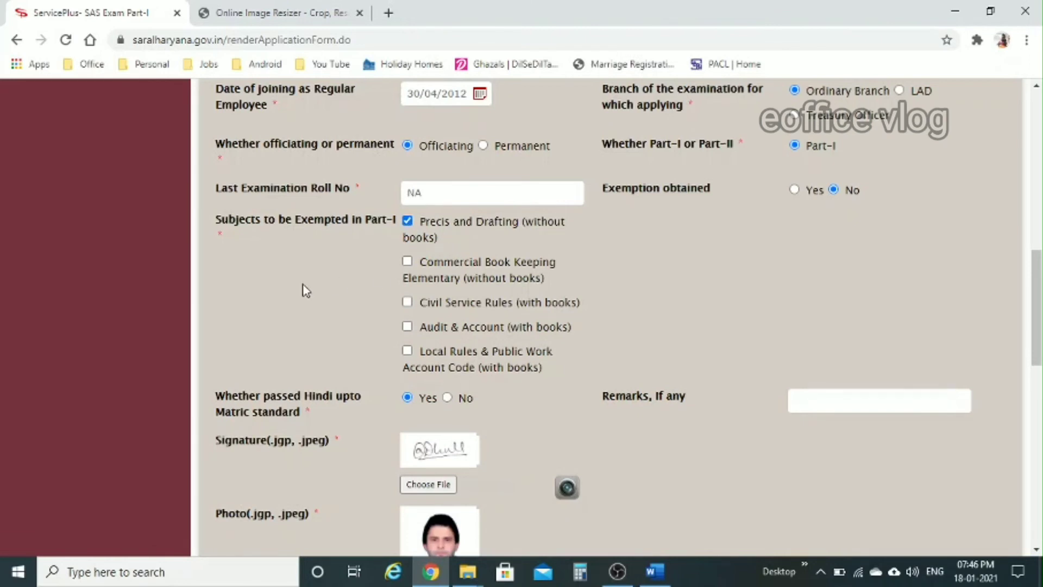
Review the Part-I exemption subjects, Hindi answer, signature, photo, declaration and Apply to the Office entry in the form.
scroll(596, 292, "up", 1)
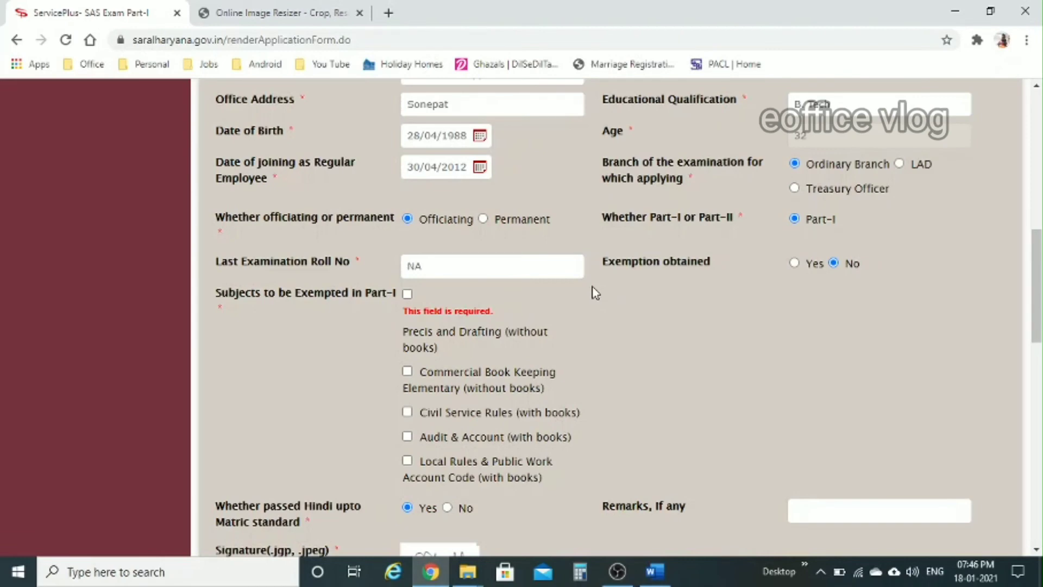
scroll(596, 293, "down", 1)
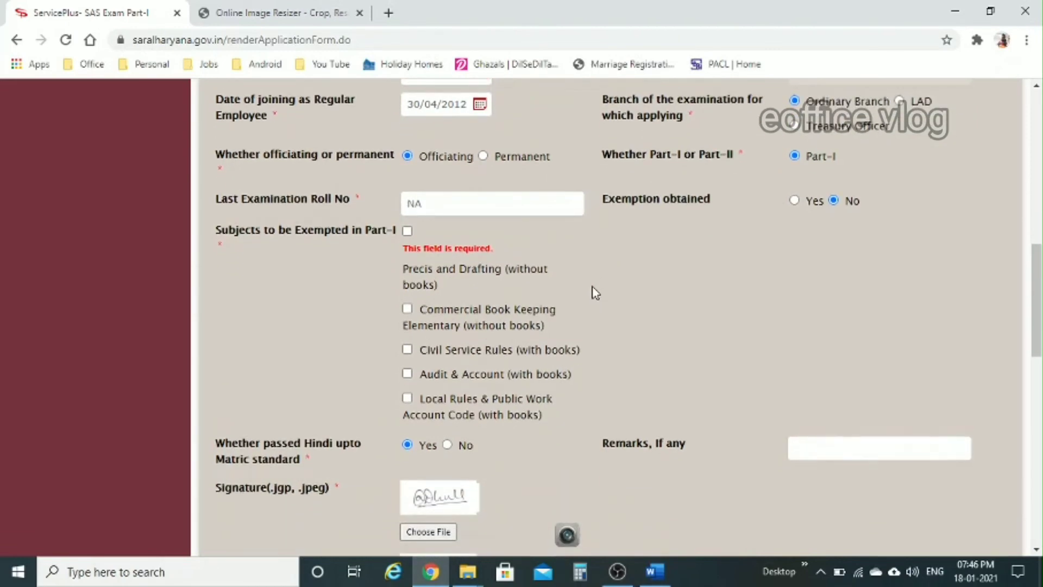
scroll(595, 292, "down", 1)
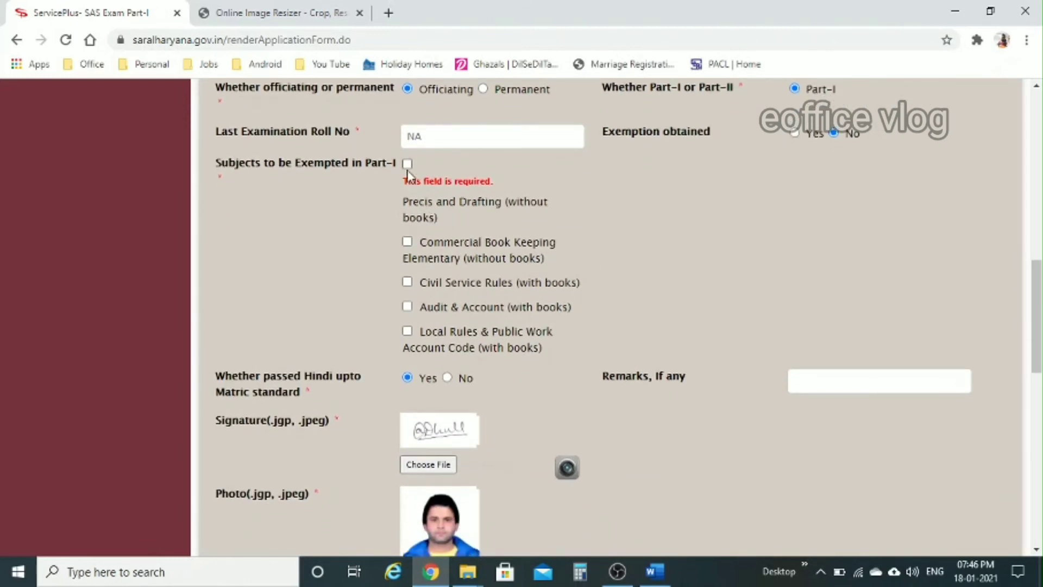
scroll(622, 303, "down", 2)
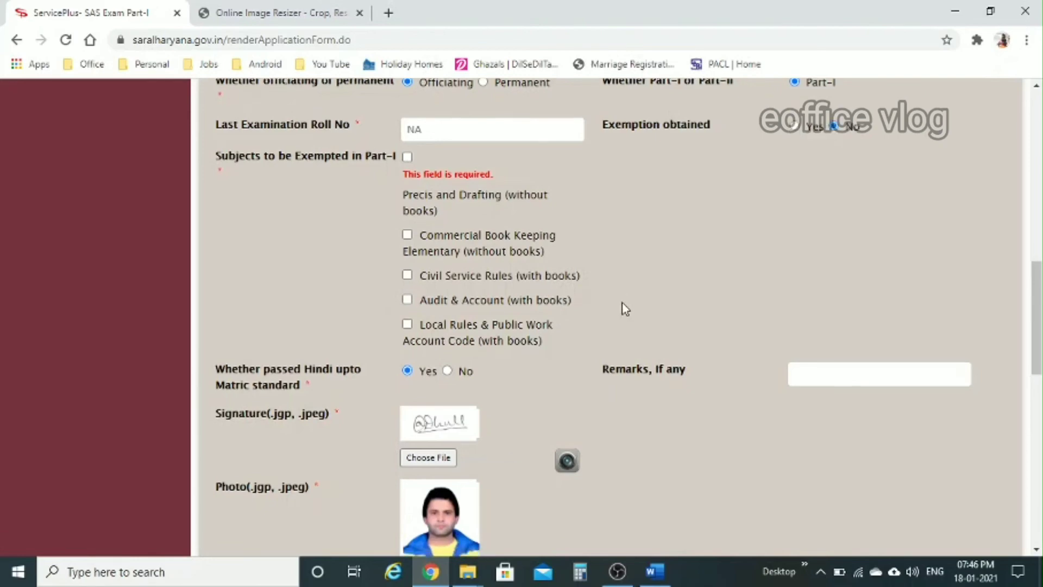
scroll(622, 302, "down", 5)
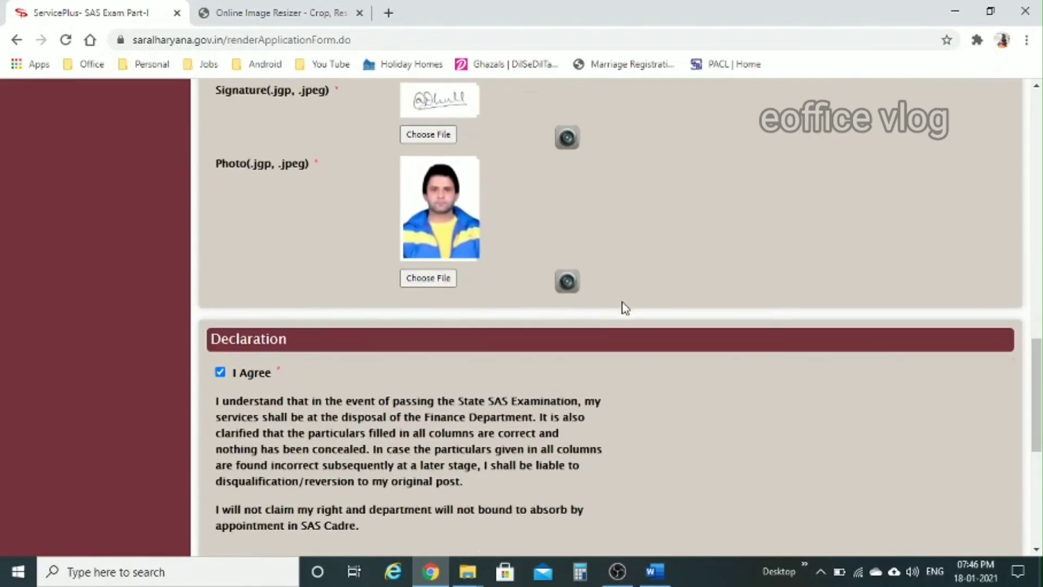
scroll(621, 302, "up", 9)
scroll(625, 308, "down", 3)
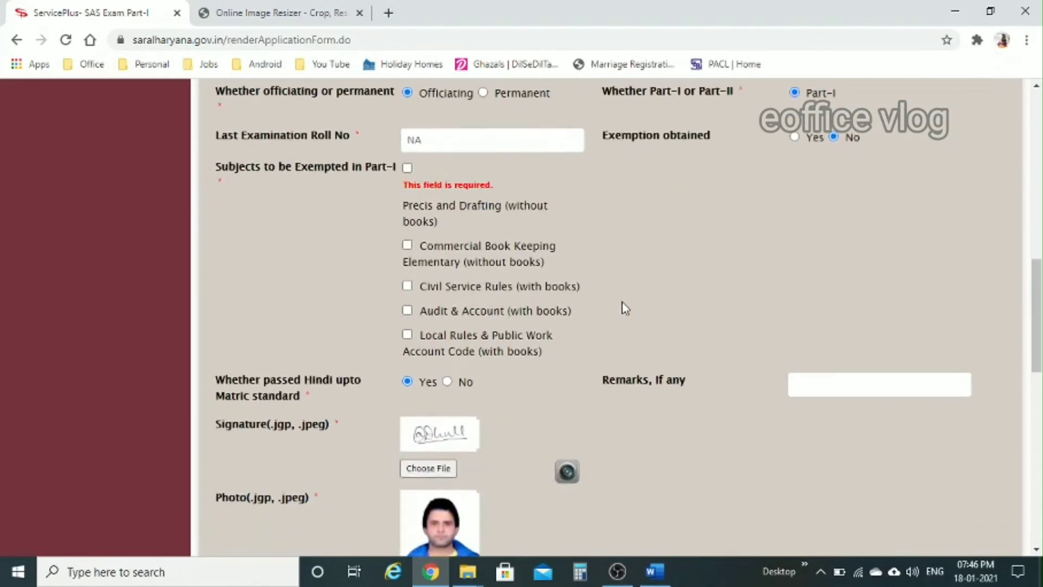
scroll(625, 308, "down", 10)
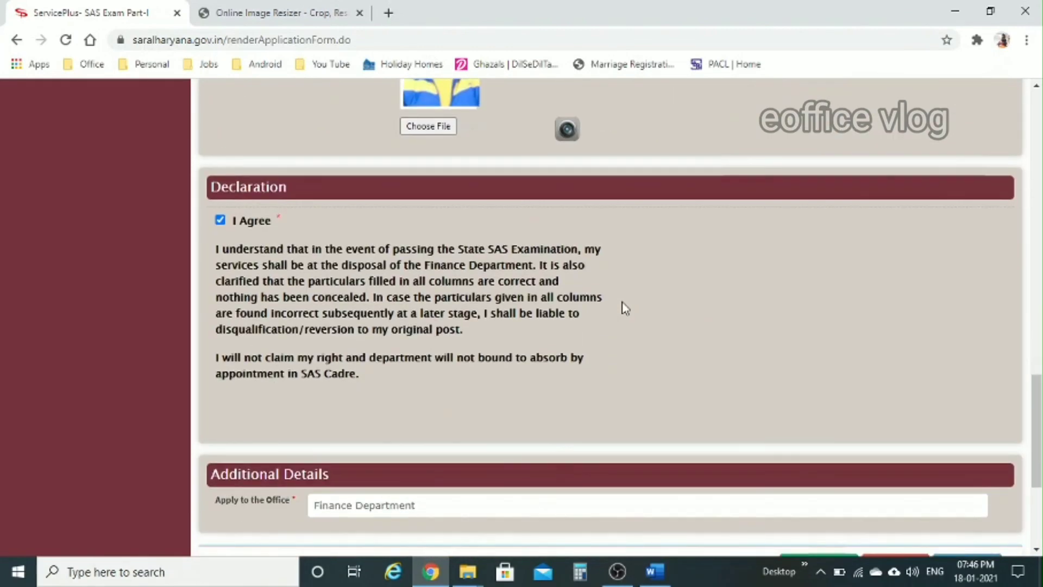
scroll(625, 307, "down", 3)
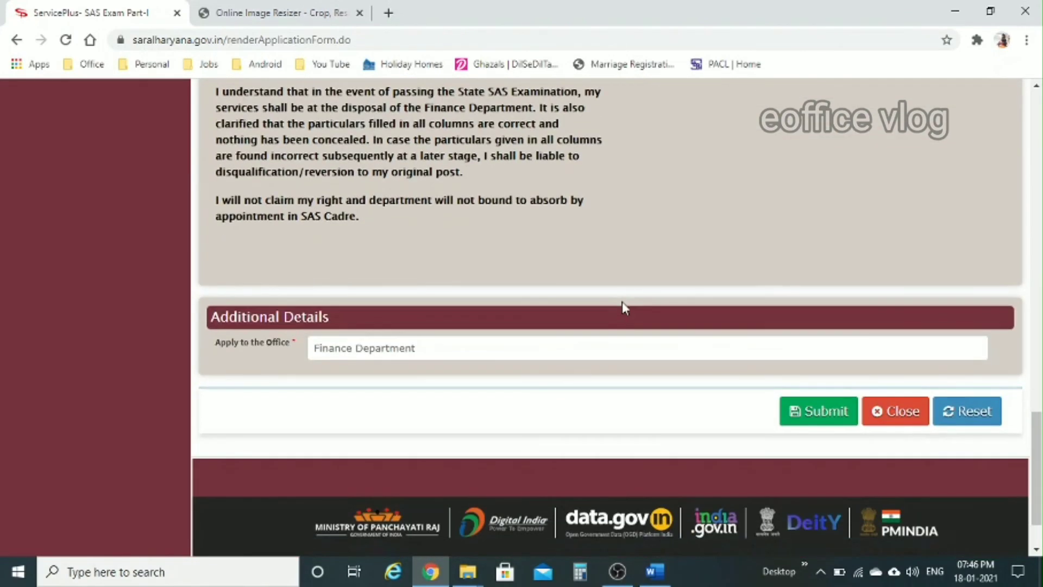
scroll(622, 304, "up", 12)
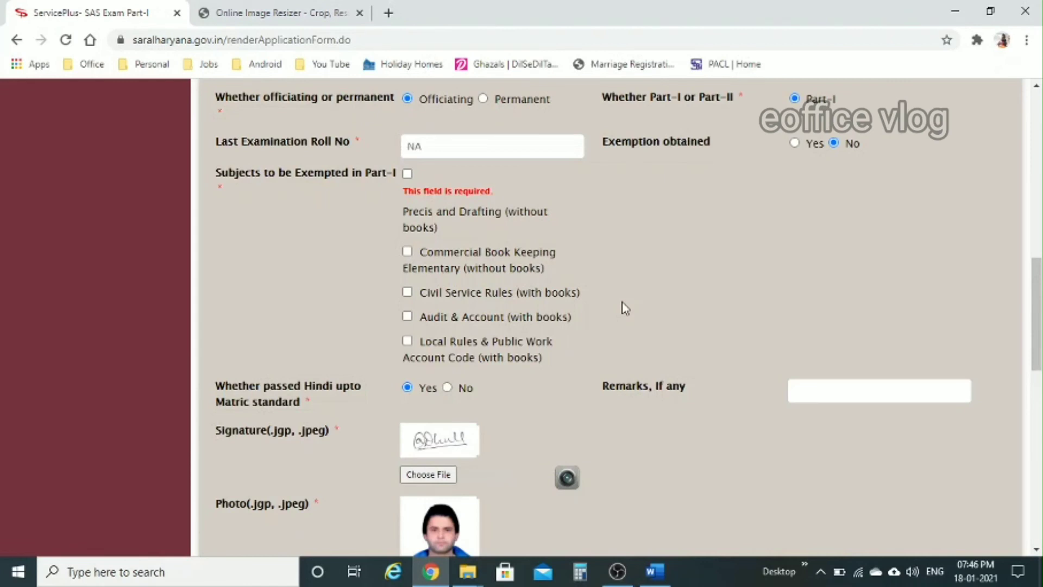
scroll(625, 308, "down", 1)
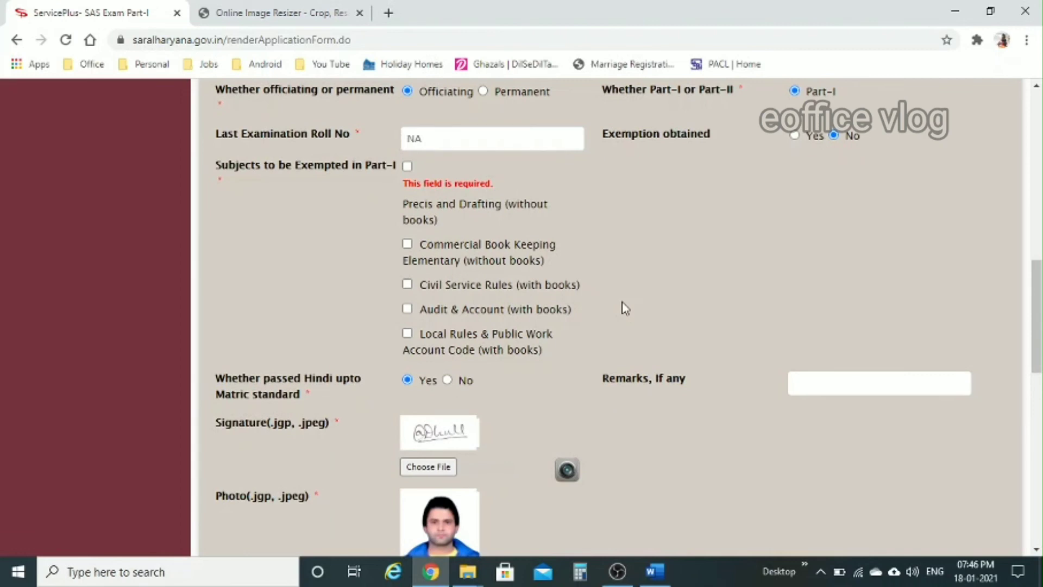
scroll(676, 340, "down", 5)
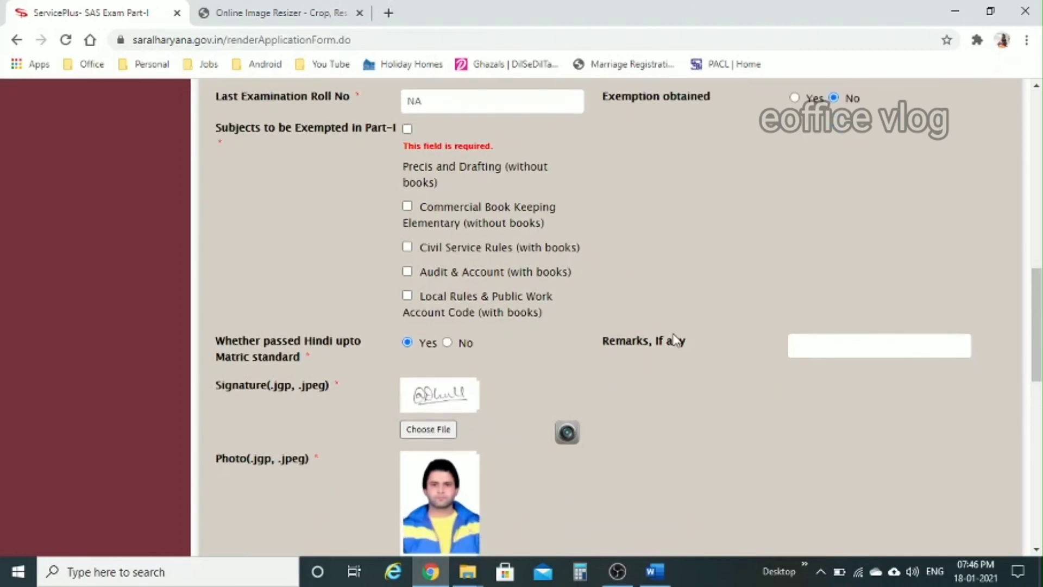
scroll(676, 341, "down", 2)
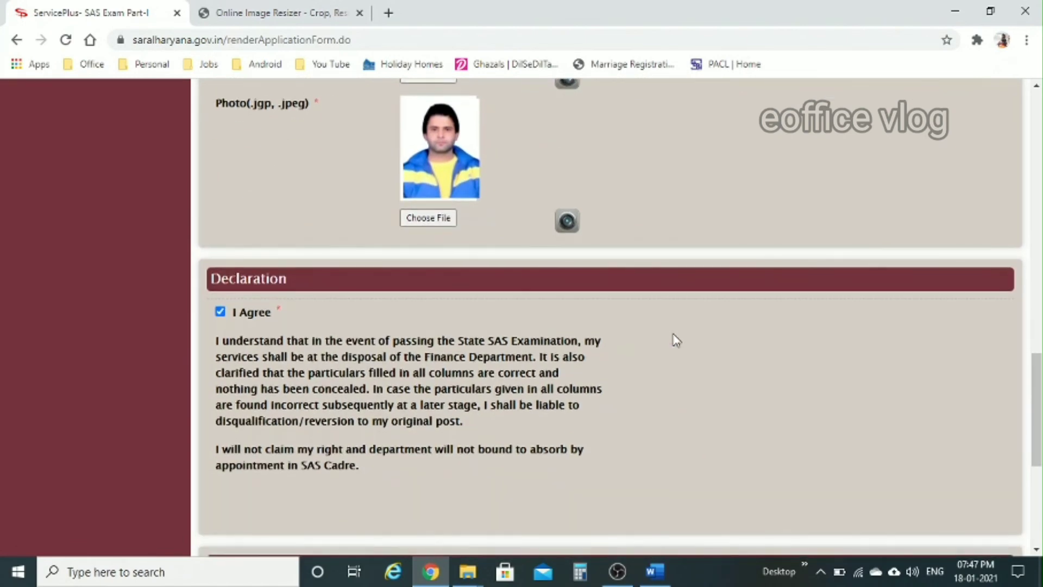
scroll(676, 340, "down", 5)
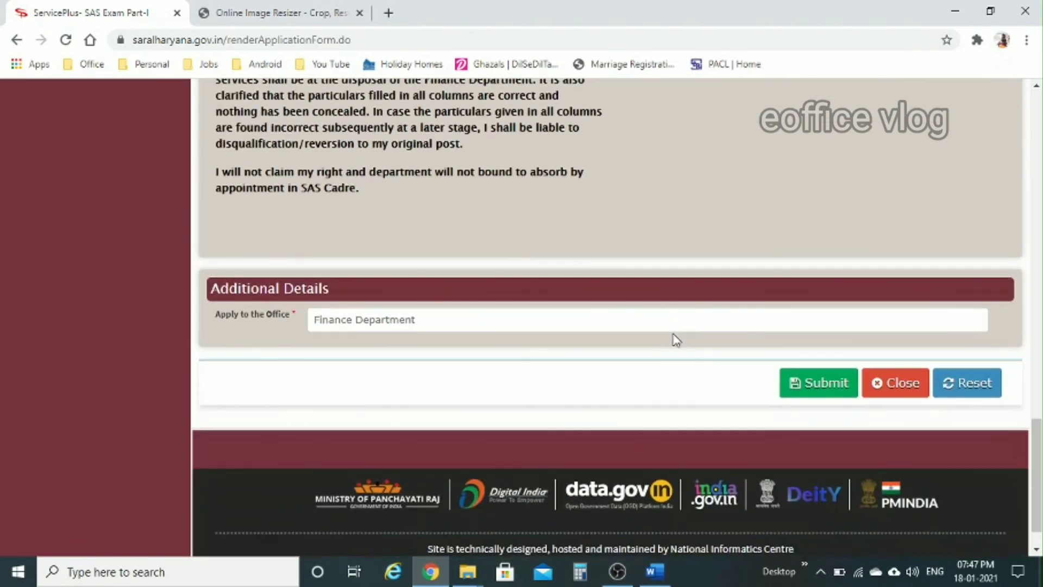
scroll(676, 340, "up", 2)
scroll(675, 340, "down", 1)
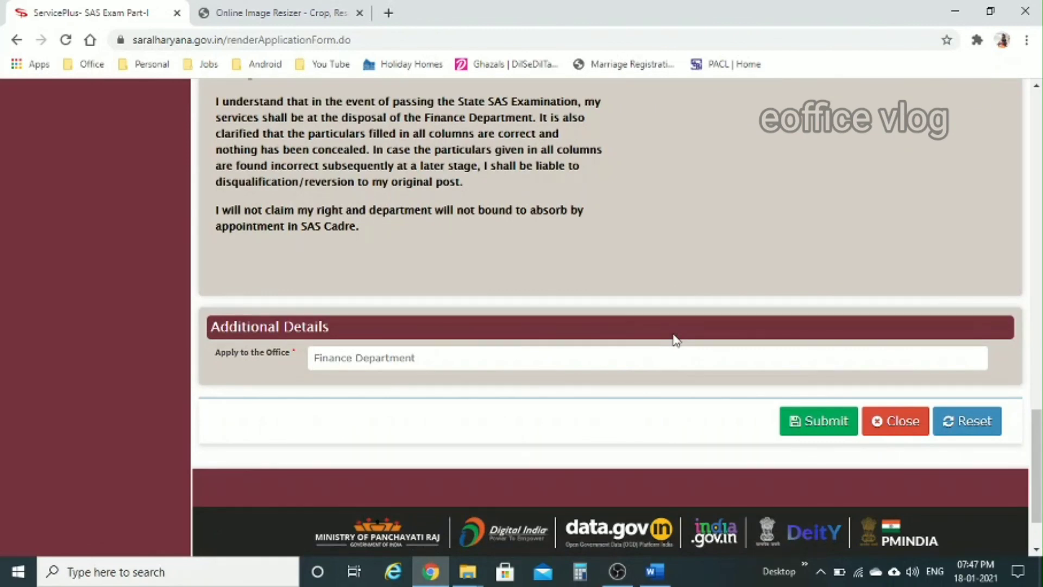
scroll(702, 255, "up", 8)
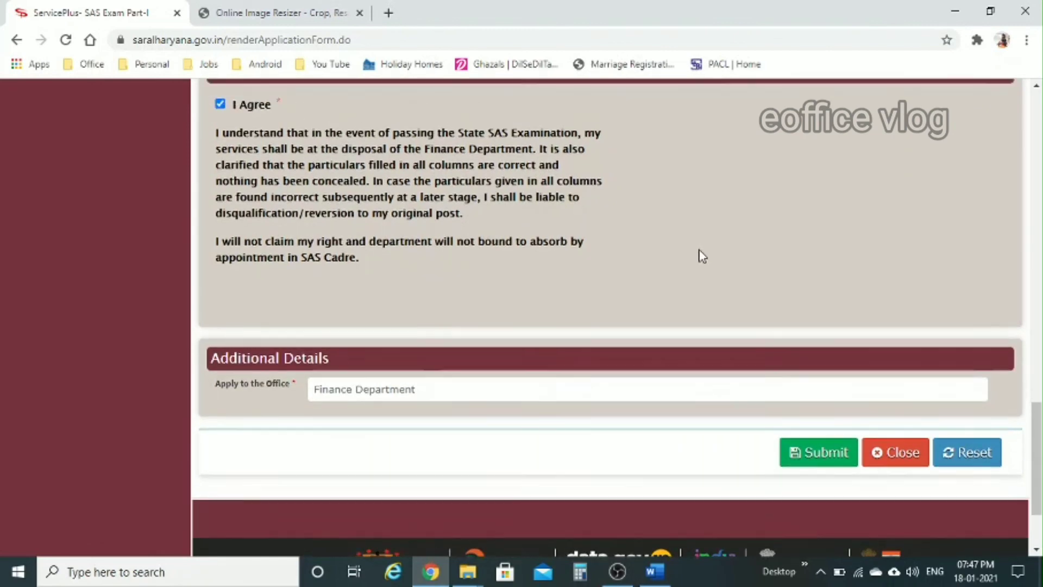
scroll(702, 256, "up", 4)
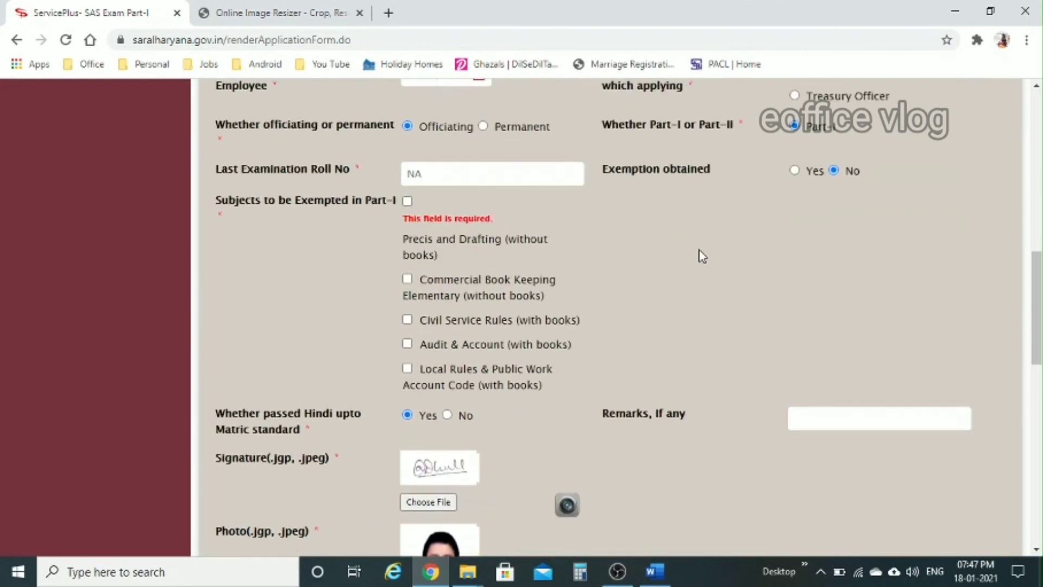